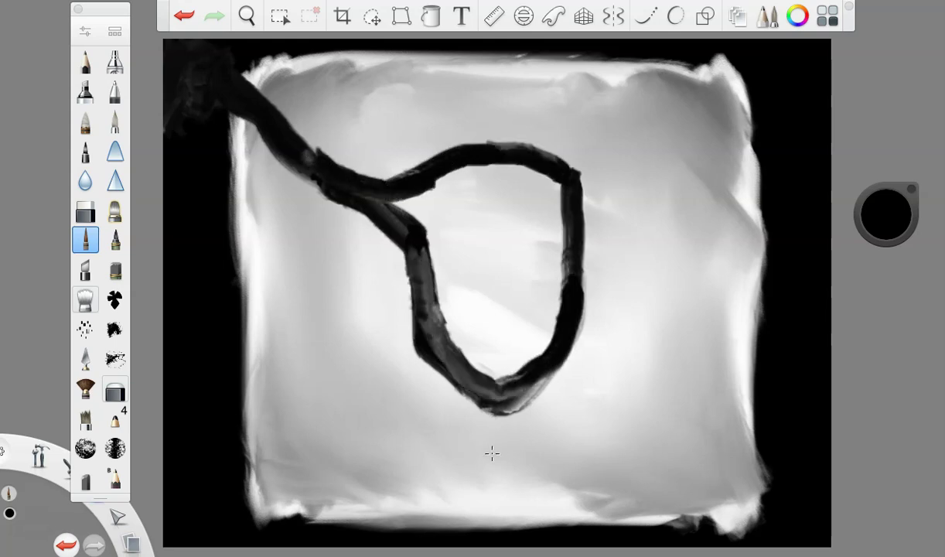
# Fill the outlined head with black, broaden its top and edges, join it to the long nose, and add a neck below.
pyautogui.moveTo(440, 356)
pyautogui.mouseDown()
pyautogui.moveTo(451, 432)
pyautogui.moveTo(422, 293)
pyautogui.moveTo(460, 461)
pyautogui.mouseUp()
pyautogui.moveTo(555, 363)
pyautogui.mouseDown()
pyautogui.moveTo(525, 474)
pyautogui.moveTo(506, 440)
pyautogui.moveTo(478, 425)
pyautogui.moveTo(498, 410)
pyautogui.moveTo(510, 424)
pyautogui.moveTo(478, 426)
pyautogui.moveTo(458, 453)
pyautogui.moveTo(493, 470)
pyautogui.moveTo(465, 482)
pyautogui.mouseUp()
pyautogui.moveTo(430, 176)
pyautogui.mouseDown()
pyautogui.moveTo(402, 208)
pyautogui.moveTo(424, 186)
pyautogui.moveTo(528, 158)
pyautogui.moveTo(548, 246)
pyautogui.moveTo(499, 362)
pyautogui.moveTo(404, 232)
pyautogui.moveTo(519, 202)
pyautogui.moveTo(546, 246)
pyautogui.moveTo(423, 329)
pyautogui.moveTo(418, 247)
pyautogui.moveTo(468, 190)
pyautogui.moveTo(524, 223)
pyautogui.moveTo(483, 344)
pyautogui.moveTo(492, 337)
pyautogui.moveTo(433, 321)
pyautogui.moveTo(451, 228)
pyautogui.moveTo(499, 232)
pyautogui.moveTo(441, 213)
pyautogui.moveTo(508, 308)
pyautogui.moveTo(453, 317)
pyautogui.moveTo(485, 253)
pyautogui.moveTo(490, 280)
pyautogui.moveTo(505, 249)
pyautogui.moveTo(466, 183)
pyautogui.moveTo(392, 211)
pyautogui.moveTo(460, 177)
pyautogui.moveTo(411, 236)
pyautogui.moveTo(430, 262)
pyautogui.moveTo(456, 383)
pyautogui.moveTo(525, 372)
pyautogui.moveTo(394, 247)
pyautogui.moveTo(360, 198)
pyautogui.mouseUp()
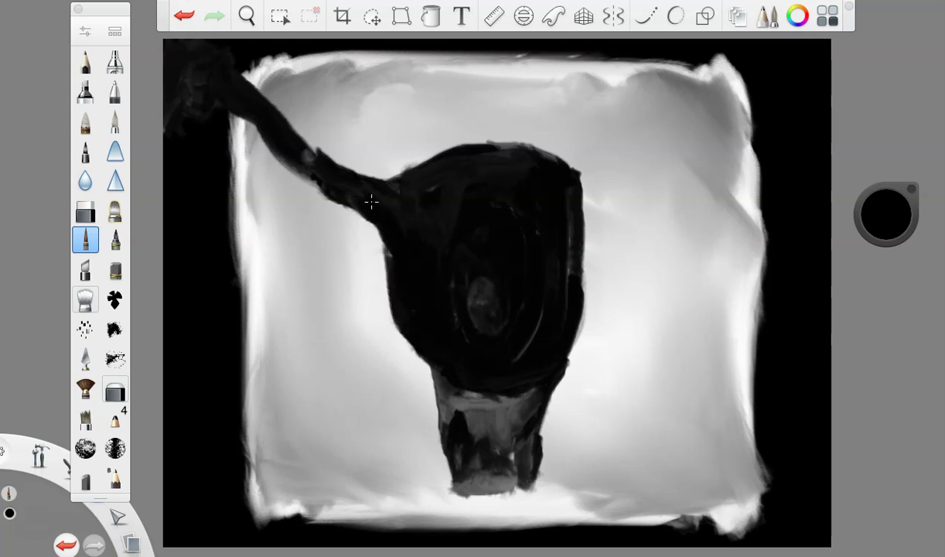
pyautogui.moveTo(545, 369)
pyautogui.mouseDown()
pyautogui.moveTo(577, 300)
pyautogui.moveTo(583, 185)
pyautogui.moveTo(588, 216)
pyautogui.moveTo(547, 146)
pyautogui.moveTo(518, 135)
pyautogui.moveTo(367, 178)
pyautogui.moveTo(417, 167)
pyautogui.mouseUp()
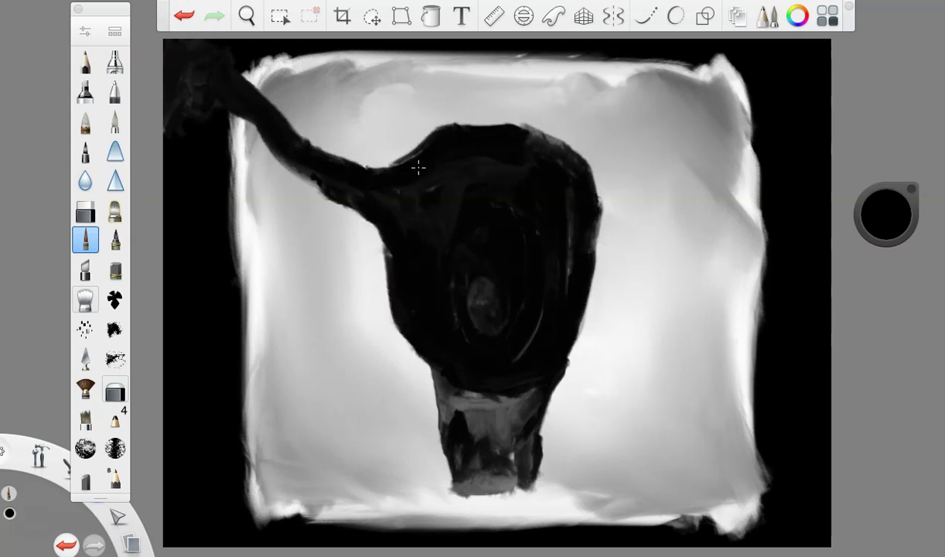
pyautogui.moveTo(462, 271)
pyautogui.mouseDown()
pyautogui.moveTo(475, 317)
pyautogui.moveTo(513, 381)
pyautogui.mouseUp()
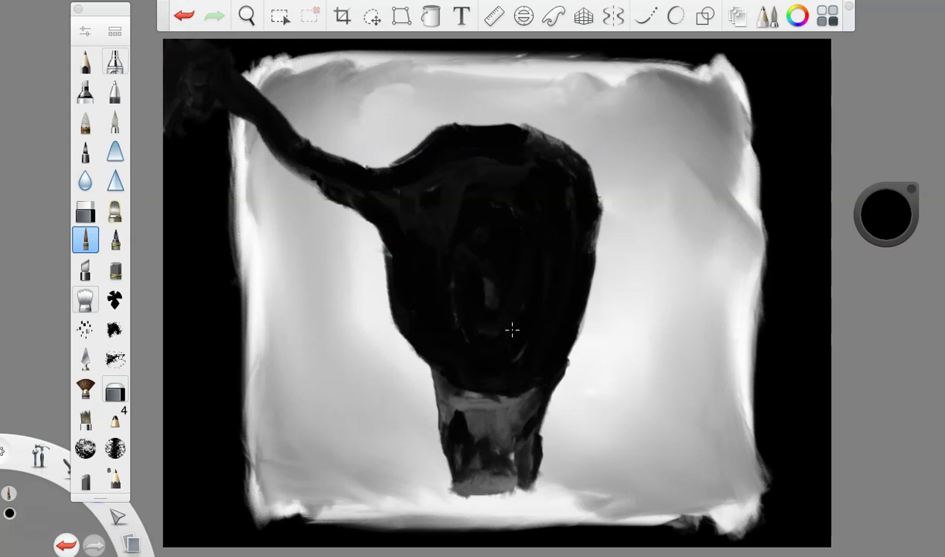
pyautogui.moveTo(467, 267); pyautogui.dragTo(394, 225)
pyautogui.moveTo(345, 194)
pyautogui.mouseDown()
pyautogui.moveTo(387, 253)
pyautogui.moveTo(399, 310)
pyautogui.moveTo(475, 387)
pyautogui.moveTo(533, 394)
pyautogui.mouseUp()
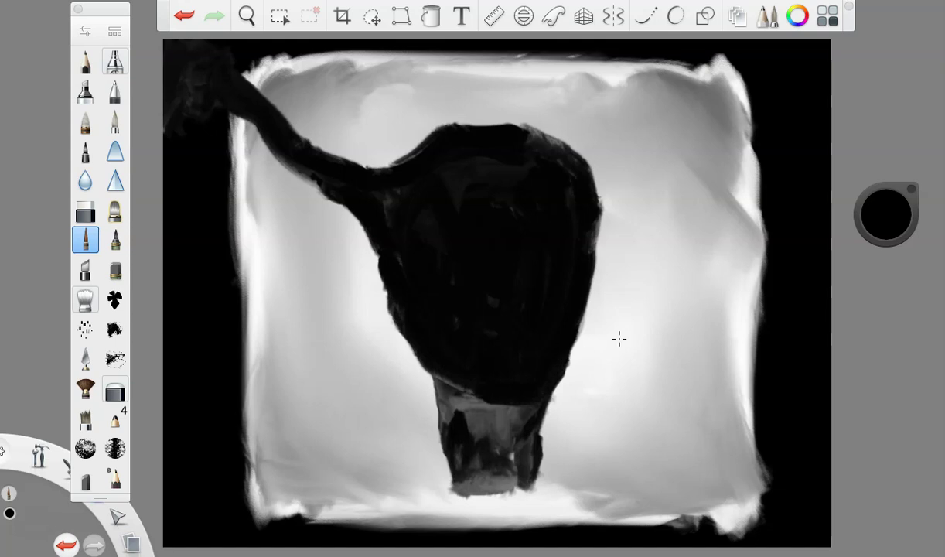
# Set the Small Rigger brush size to 26.6, choose a dark reddish brown, and paint the neck with it.
pyautogui.click(85, 31)
pyautogui.moveTo(224, 255); pyautogui.dragTo(202, 255)
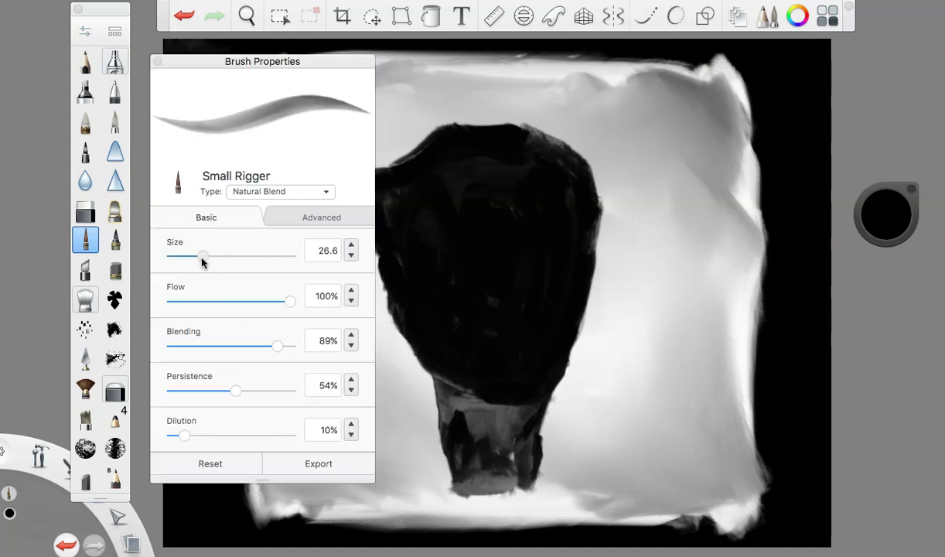
pyautogui.click(157, 62)
pyautogui.click(894, 214)
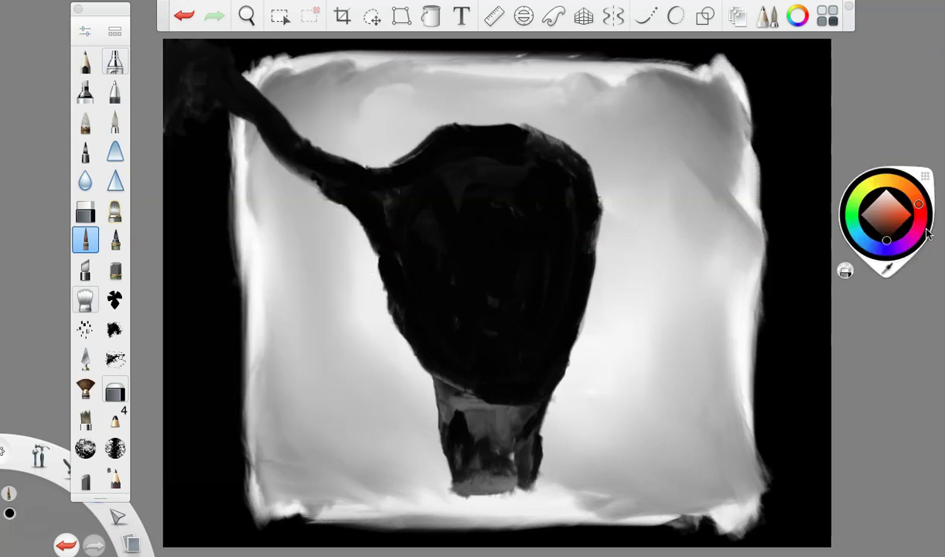
pyautogui.click(894, 216)
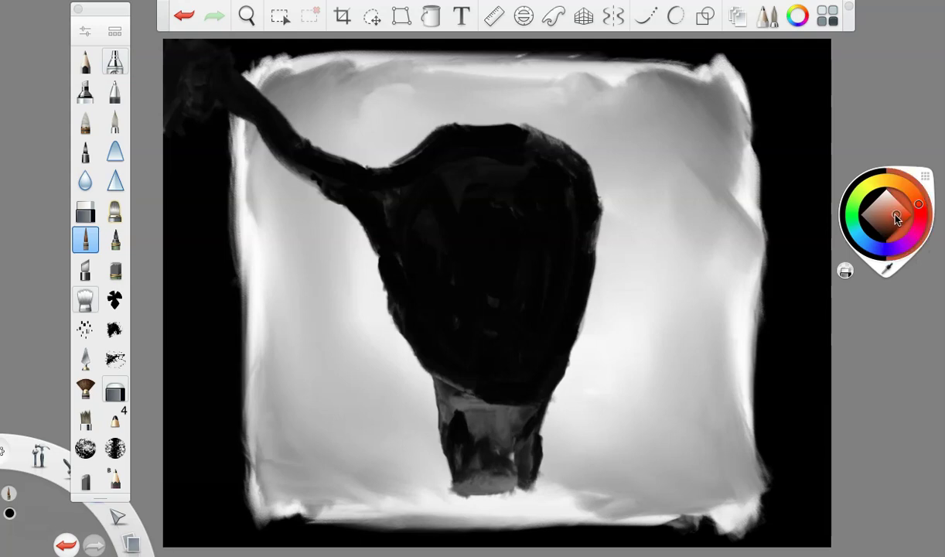
pyautogui.click(907, 67)
pyautogui.moveTo(886, 214); pyautogui.dragTo(888, 367)
pyautogui.moveTo(441, 382)
pyautogui.mouseDown()
pyautogui.moveTo(481, 415)
pyautogui.moveTo(452, 395)
pyautogui.moveTo(449, 430)
pyautogui.moveTo(441, 404)
pyautogui.moveTo(457, 448)
pyautogui.moveTo(533, 415)
pyautogui.mouseUp()
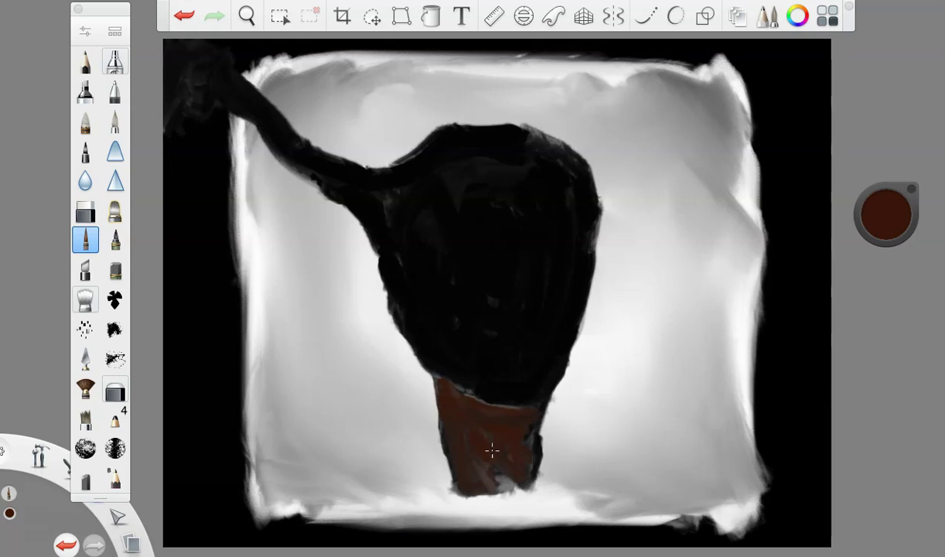
# Fill the head inside its black outline with dark reddish brown, using a slightly brighter brown towards the centre.
pyautogui.moveTo(393, 257)
pyautogui.mouseDown()
pyautogui.moveTo(445, 347)
pyautogui.moveTo(405, 271)
pyautogui.moveTo(406, 286)
pyautogui.moveTo(511, 372)
pyautogui.moveTo(503, 380)
pyautogui.moveTo(551, 313)
pyautogui.moveTo(575, 222)
pyautogui.moveTo(570, 288)
pyautogui.moveTo(536, 360)
pyautogui.moveTo(463, 365)
pyautogui.moveTo(567, 347)
pyautogui.moveTo(561, 328)
pyautogui.moveTo(480, 367)
pyautogui.moveTo(425, 328)
pyautogui.moveTo(407, 298)
pyautogui.moveTo(442, 356)
pyautogui.mouseUp()
pyautogui.moveTo(386, 228)
pyautogui.mouseDown()
pyautogui.moveTo(392, 201)
pyautogui.moveTo(492, 142)
pyautogui.moveTo(561, 200)
pyautogui.moveTo(506, 157)
pyautogui.moveTo(536, 190)
pyautogui.moveTo(548, 291)
pyautogui.moveTo(506, 345)
pyautogui.moveTo(423, 309)
pyautogui.mouseUp()
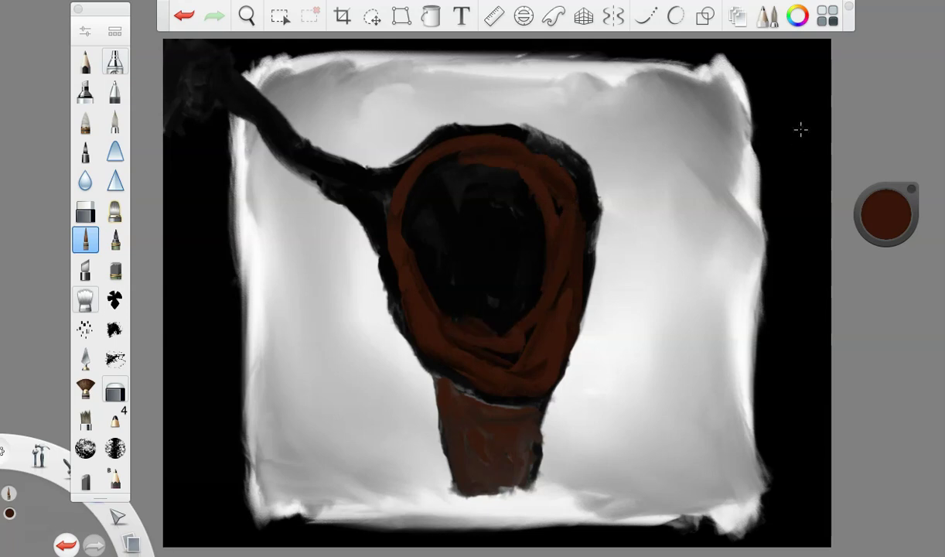
pyautogui.click(84, 34)
pyautogui.moveTo(201, 261); pyautogui.dragTo(207, 263)
pyautogui.moveTo(900, 213); pyautogui.dragTo(862, 200)
pyautogui.moveTo(502, 297)
pyautogui.mouseDown()
pyautogui.moveTo(523, 342)
pyautogui.moveTo(554, 312)
pyautogui.moveTo(430, 282)
pyautogui.moveTo(400, 194)
pyautogui.moveTo(466, 162)
pyautogui.moveTo(455, 154)
pyautogui.moveTo(538, 193)
pyautogui.moveTo(481, 323)
pyautogui.moveTo(424, 213)
pyautogui.moveTo(513, 198)
pyautogui.mouseUp()
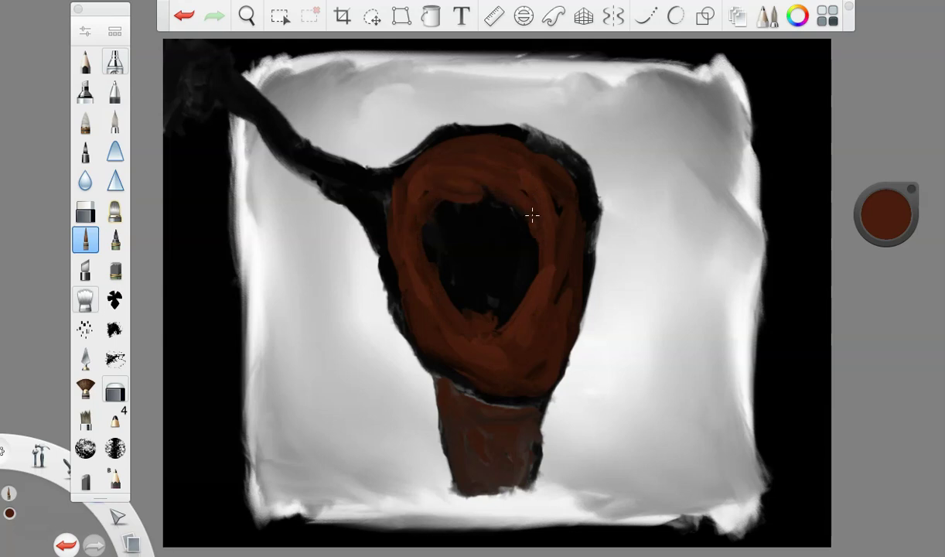
pyautogui.moveTo(460, 210)
pyautogui.mouseDown()
pyautogui.moveTo(462, 184)
pyautogui.moveTo(418, 239)
pyautogui.moveTo(470, 324)
pyautogui.moveTo(507, 317)
pyautogui.moveTo(520, 307)
pyautogui.moveTo(497, 195)
pyautogui.mouseUp()
pyautogui.moveTo(529, 266)
pyautogui.mouseDown()
pyautogui.moveTo(458, 191)
pyautogui.moveTo(469, 189)
pyautogui.moveTo(422, 247)
pyautogui.moveTo(514, 210)
pyautogui.mouseUp()
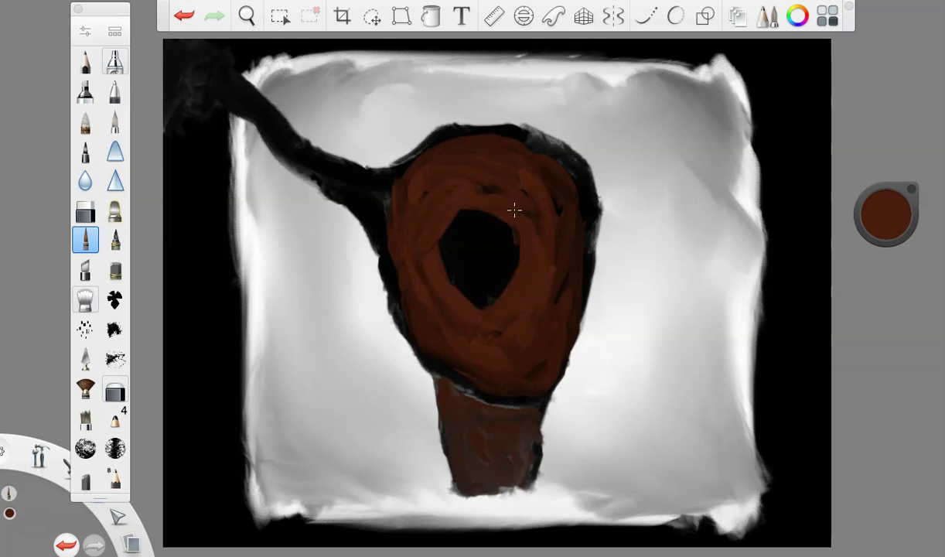
pyautogui.moveTo(447, 236)
pyautogui.mouseDown()
pyautogui.moveTo(441, 263)
pyautogui.moveTo(454, 281)
pyautogui.moveTo(524, 255)
pyautogui.moveTo(509, 297)
pyautogui.moveTo(505, 218)
pyautogui.moveTo(505, 249)
pyautogui.moveTo(461, 213)
pyautogui.moveTo(452, 229)
pyautogui.moveTo(481, 276)
pyautogui.mouseUp()
# Layer progressively lighter orange-brown strokes over the face to give it volume.
pyautogui.moveTo(886, 214); pyautogui.dragTo(882, 155)
pyautogui.moveTo(448, 224)
pyautogui.mouseDown()
pyautogui.moveTo(474, 247)
pyautogui.moveTo(487, 281)
pyautogui.moveTo(473, 257)
pyautogui.moveTo(487, 220)
pyautogui.moveTo(507, 286)
pyautogui.moveTo(490, 305)
pyautogui.moveTo(435, 229)
pyautogui.mouseUp()
pyautogui.moveTo(443, 307)
pyautogui.mouseDown()
pyautogui.moveTo(499, 204)
pyautogui.moveTo(537, 285)
pyautogui.moveTo(504, 335)
pyautogui.moveTo(542, 287)
pyautogui.moveTo(527, 188)
pyautogui.moveTo(477, 180)
pyautogui.moveTo(438, 215)
pyautogui.moveTo(421, 270)
pyautogui.moveTo(441, 326)
pyautogui.mouseUp()
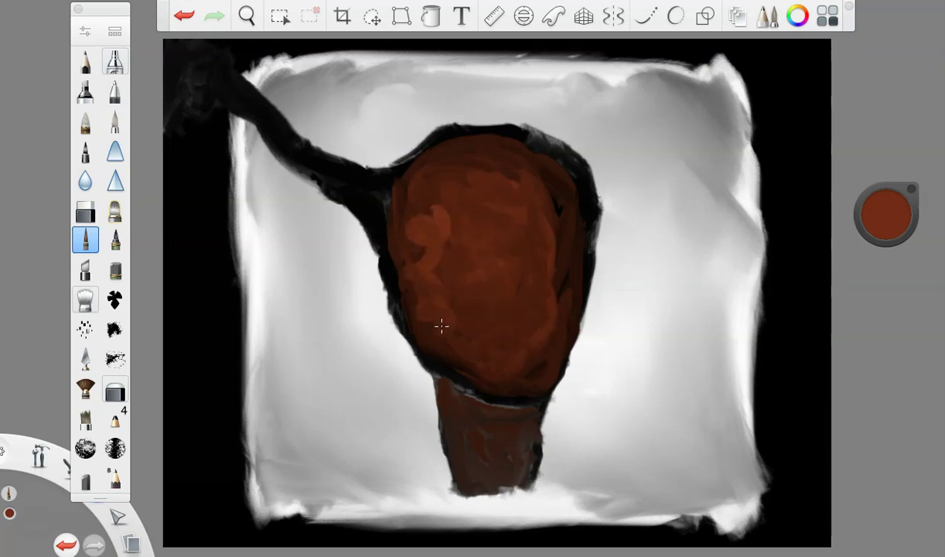
pyautogui.moveTo(431, 249); pyautogui.dragTo(440, 212)
pyautogui.moveTo(887, 215); pyautogui.dragTo(888, 174)
pyautogui.moveTo(481, 214)
pyautogui.mouseDown()
pyautogui.moveTo(482, 248)
pyautogui.moveTo(512, 275)
pyautogui.moveTo(498, 250)
pyautogui.moveTo(513, 314)
pyautogui.moveTo(473, 191)
pyautogui.moveTo(449, 182)
pyautogui.moveTo(424, 249)
pyautogui.moveTo(462, 334)
pyautogui.moveTo(428, 282)
pyautogui.moveTo(458, 177)
pyautogui.moveTo(513, 169)
pyautogui.moveTo(605, 246)
pyautogui.mouseUp()
# Blend mid brown along the face's edges and model the neck with orange highlights and dark brown shadows.
pyautogui.moveTo(895, 232); pyautogui.dragTo(857, 263)
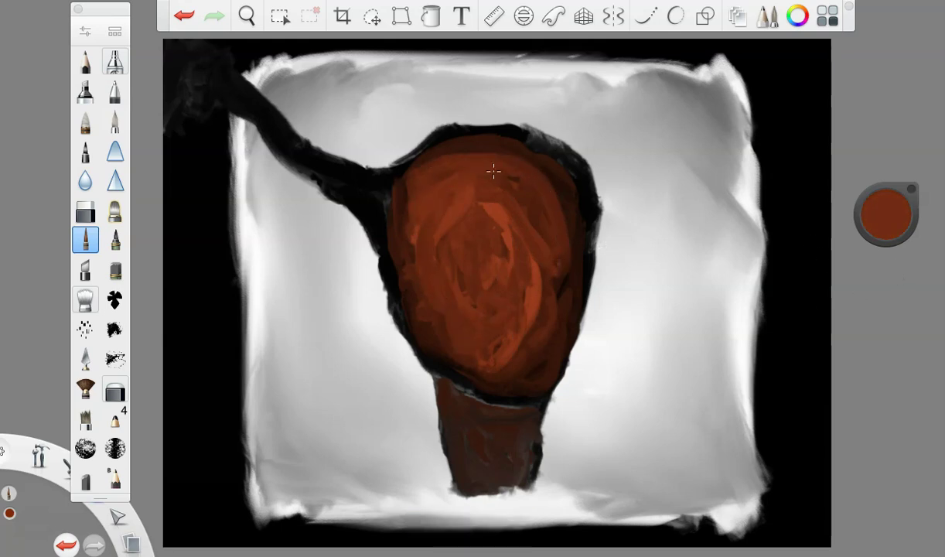
pyautogui.moveTo(540, 310)
pyautogui.mouseDown()
pyautogui.moveTo(515, 360)
pyautogui.moveTo(477, 360)
pyautogui.moveTo(423, 340)
pyautogui.moveTo(477, 413)
pyautogui.moveTo(443, 389)
pyautogui.moveTo(511, 422)
pyautogui.moveTo(490, 448)
pyautogui.mouseUp()
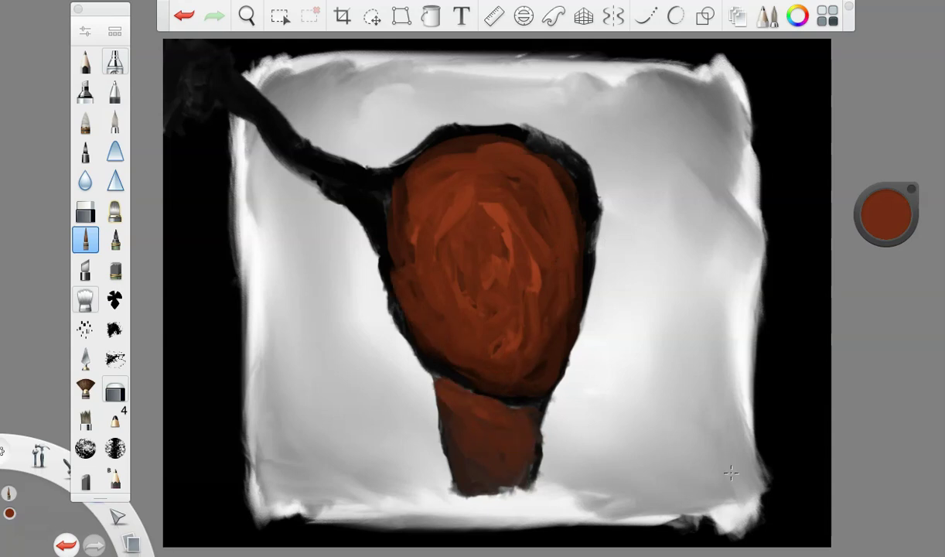
pyautogui.moveTo(876, 221); pyautogui.dragTo(882, 160)
pyautogui.moveTo(464, 395)
pyautogui.mouseDown()
pyautogui.moveTo(526, 425)
pyautogui.moveTo(468, 410)
pyautogui.moveTo(472, 455)
pyautogui.mouseUp()
pyautogui.moveTo(886, 219)
pyautogui.mouseDown()
pyautogui.moveTo(885, 273)
pyautogui.moveTo(866, 282)
pyautogui.mouseUp()
pyautogui.moveTo(501, 444); pyautogui.dragTo(464, 411)
pyautogui.moveTo(493, 459); pyautogui.dragTo(474, 453)
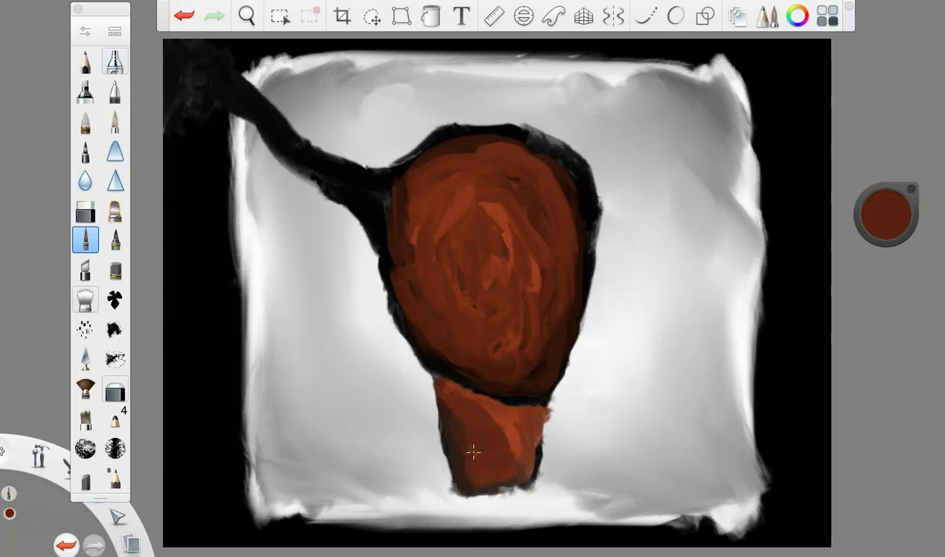
pyautogui.moveTo(878, 225); pyautogui.dragTo(882, 268)
pyautogui.moveTo(437, 383); pyautogui.dragTo(474, 453)
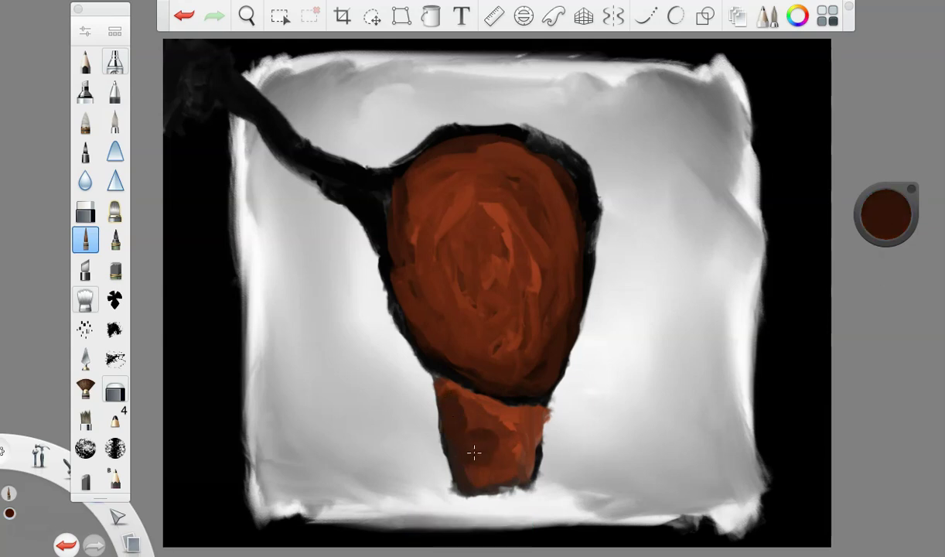
# Paint a lighter orange area in the middle of the face and extend it along the long nose.
pyautogui.moveTo(865, 209)
pyautogui.mouseDown()
pyautogui.moveTo(851, 139)
pyautogui.moveTo(855, 35)
pyautogui.mouseUp()
pyautogui.moveTo(502, 232)
pyautogui.mouseDown()
pyautogui.moveTo(475, 205)
pyautogui.moveTo(449, 303)
pyautogui.moveTo(457, 236)
pyautogui.moveTo(445, 289)
pyautogui.moveTo(526, 227)
pyautogui.mouseUp()
pyautogui.moveTo(450, 223)
pyautogui.mouseDown()
pyautogui.moveTo(468, 247)
pyautogui.moveTo(452, 273)
pyautogui.moveTo(352, 176)
pyautogui.mouseUp()
pyautogui.moveTo(463, 252)
pyautogui.mouseDown()
pyautogui.moveTo(295, 148)
pyautogui.moveTo(207, 77)
pyautogui.mouseUp()
# Shade the nose's underside, base and tip with progressively darker browns.
pyautogui.moveTo(902, 221); pyautogui.dragTo(902, 291)
pyautogui.moveTo(447, 262)
pyautogui.mouseDown()
pyautogui.moveTo(468, 232)
pyautogui.moveTo(422, 271)
pyautogui.moveTo(188, 75)
pyautogui.mouseUp()
pyautogui.moveTo(888, 221); pyautogui.dragTo(894, 298)
pyautogui.moveTo(190, 89)
pyautogui.mouseDown()
pyautogui.moveTo(395, 240)
pyautogui.moveTo(216, 107)
pyautogui.mouseUp()
pyautogui.moveTo(888, 232); pyautogui.dragTo(887, 281)
pyautogui.moveTo(399, 270)
pyautogui.mouseDown()
pyautogui.moveTo(214, 101)
pyautogui.moveTo(223, 116)
pyautogui.mouseUp()
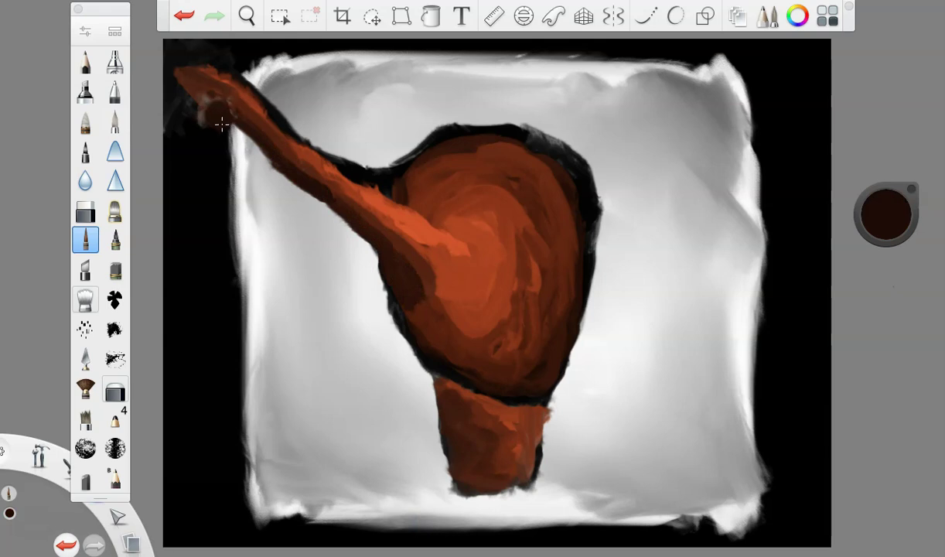
# Paint a curved smile across the lower face in bright red with a brush size of 13.7.
pyautogui.click(887, 211)
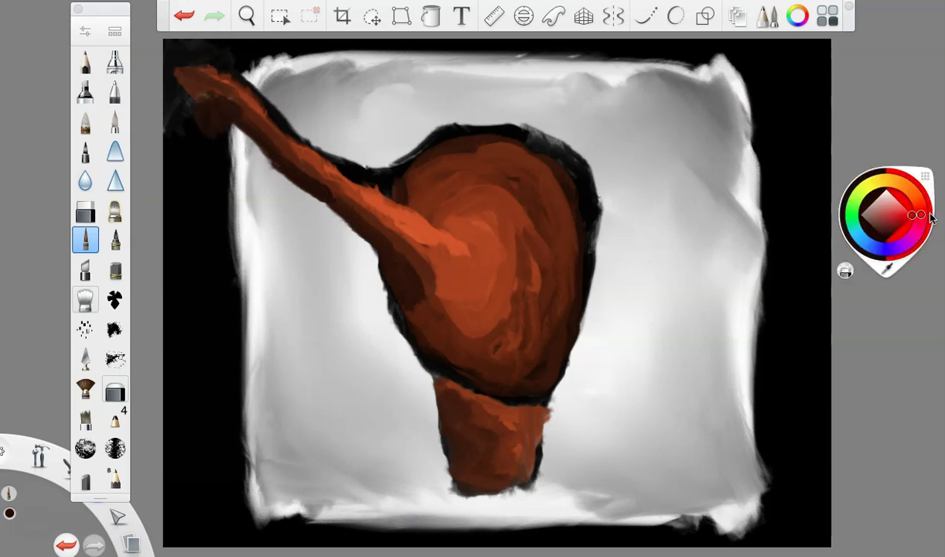
pyautogui.click(85, 31)
pyautogui.moveTo(199, 257); pyautogui.dragTo(186, 261)
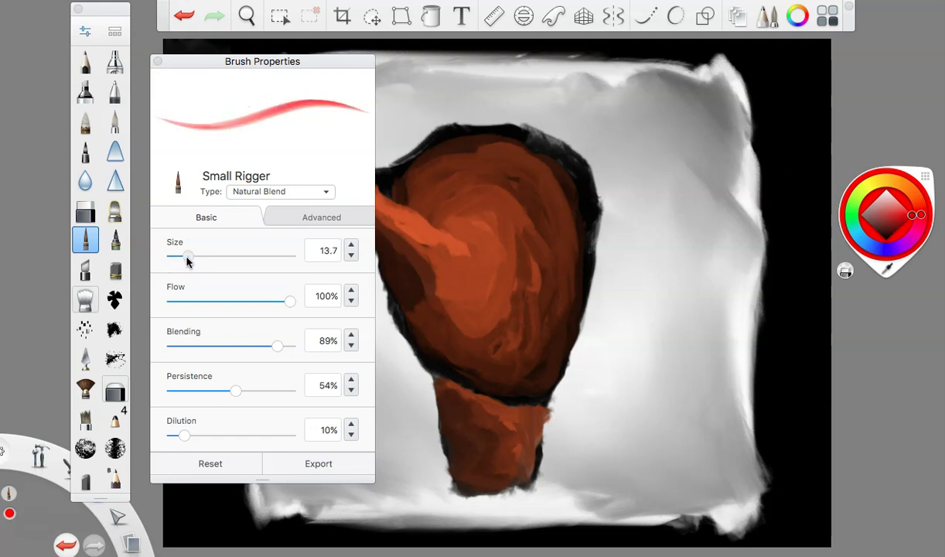
pyautogui.click(157, 62)
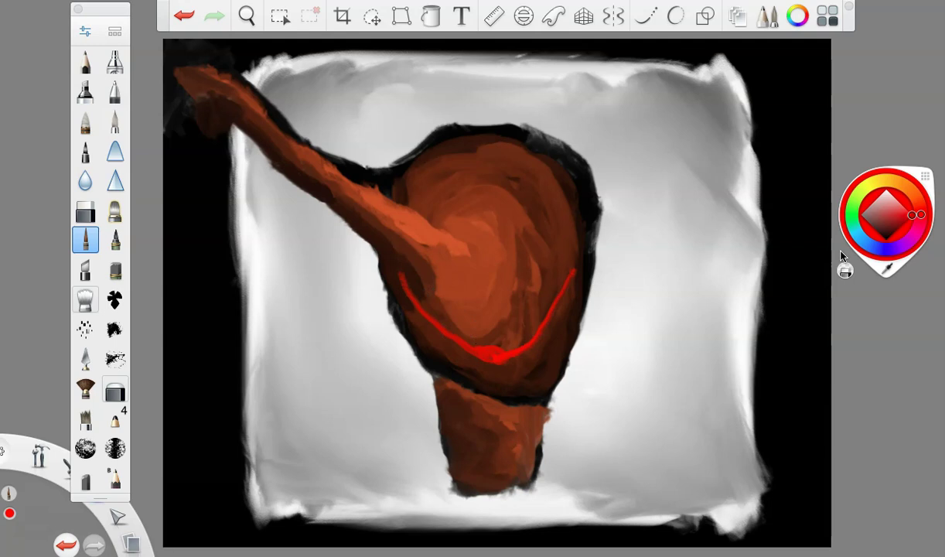
# Switch to white, enlarge the brush, and paint two oval eyes on the upper part of the head.
pyautogui.click(872, 209)
pyautogui.click(84, 33)
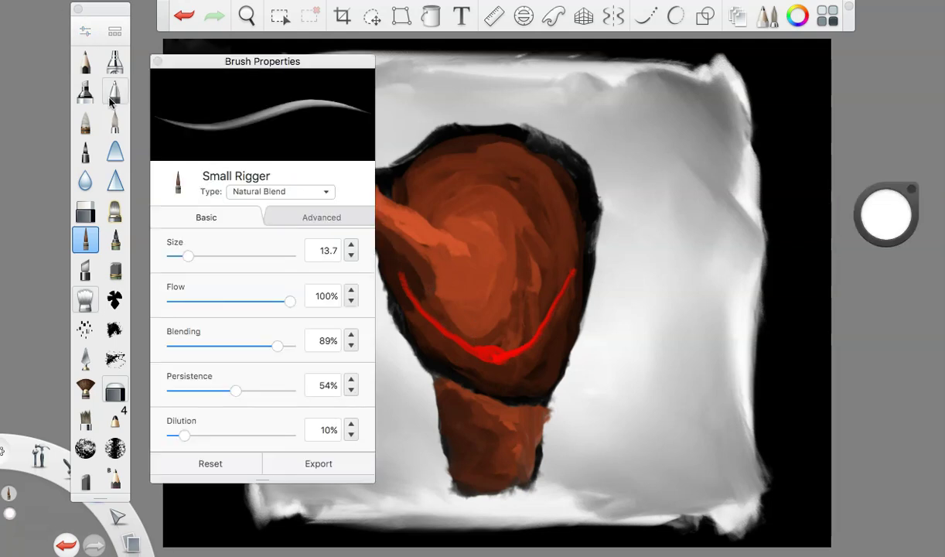
pyautogui.moveTo(196, 256); pyautogui.dragTo(209, 258)
pyautogui.click(157, 62)
pyautogui.moveTo(522, 154)
pyautogui.mouseDown()
pyautogui.moveTo(542, 189)
pyautogui.moveTo(522, 170)
pyautogui.moveTo(552, 200)
pyautogui.mouseUp()
pyautogui.moveTo(404, 184)
pyautogui.mouseDown()
pyautogui.moveTo(422, 172)
pyautogui.moveTo(394, 185)
pyautogui.moveTo(418, 181)
pyautogui.mouseUp()
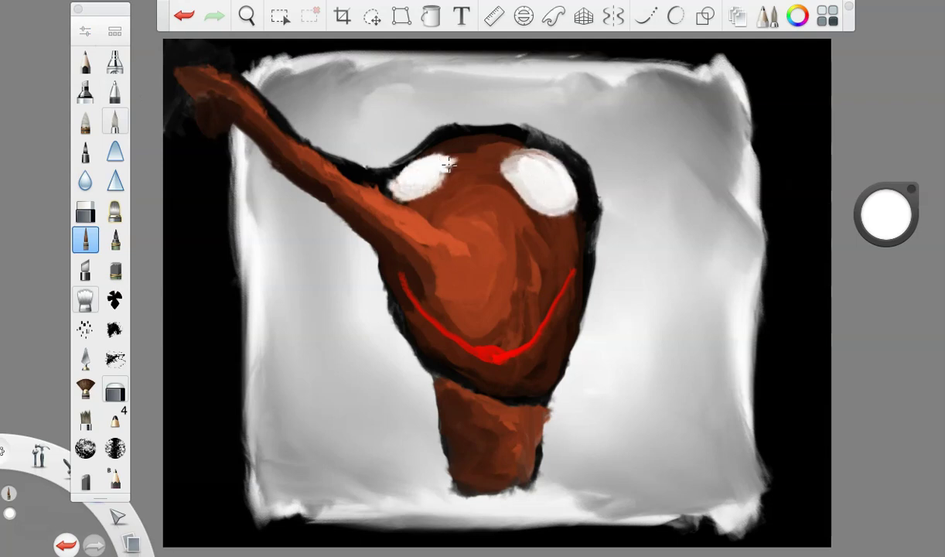
# Undo the last white stroke, set the brush size to 20.1, and reshape both eyes with pointed corners.
pyautogui.click(184, 16)
pyautogui.click(85, 31)
pyautogui.moveTo(205, 256); pyautogui.dragTo(194, 259)
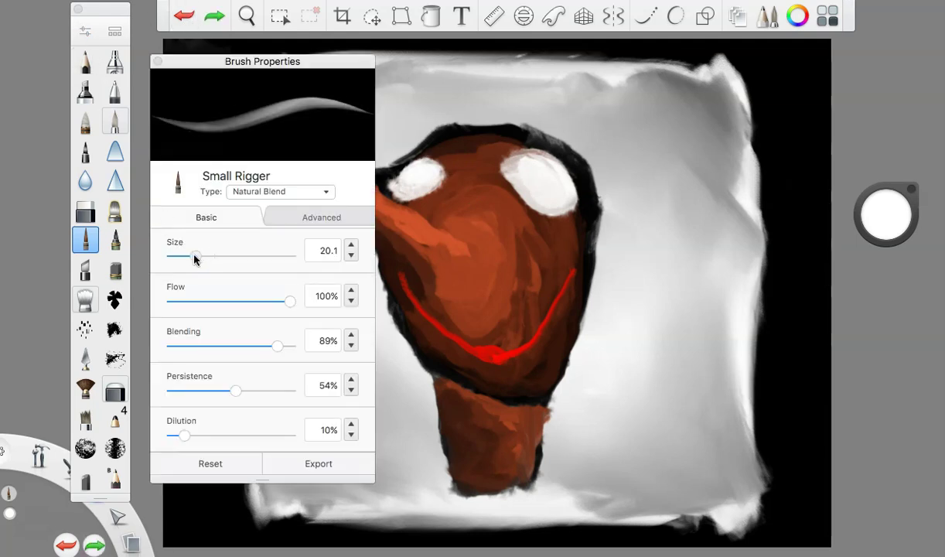
pyautogui.click(157, 61)
pyautogui.moveTo(447, 166)
pyautogui.mouseDown()
pyautogui.moveTo(419, 191)
pyautogui.moveTo(432, 194)
pyautogui.mouseUp()
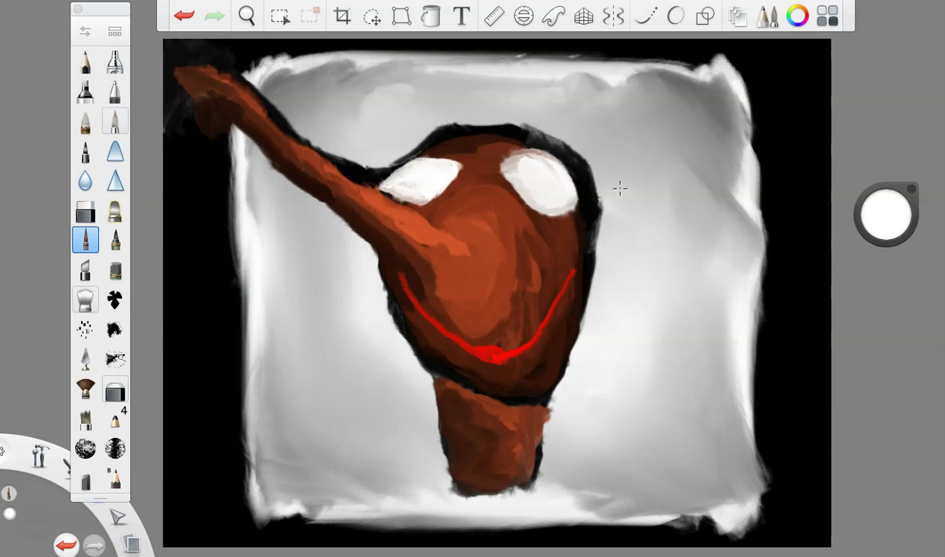
pyautogui.moveTo(502, 165)
pyautogui.mouseDown()
pyautogui.moveTo(542, 205)
pyautogui.moveTo(556, 164)
pyautogui.mouseUp()
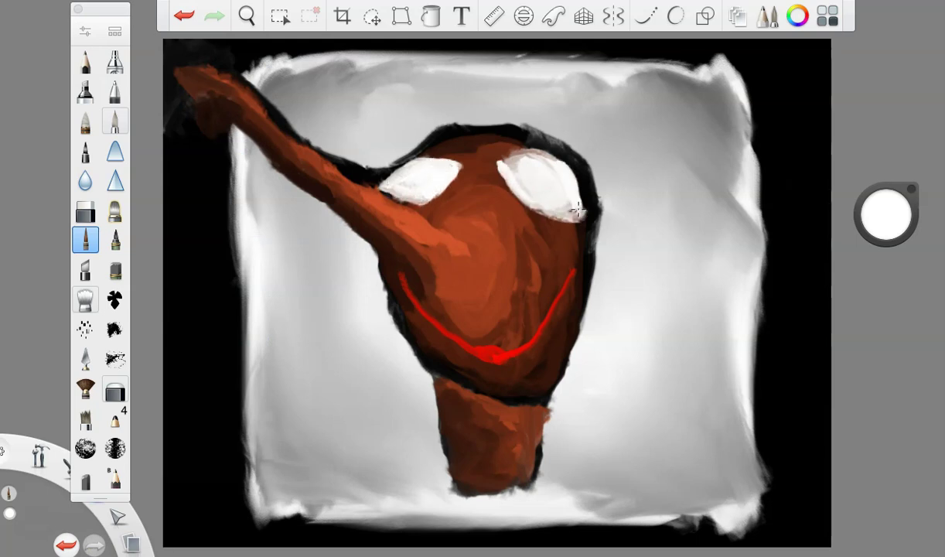
pyautogui.moveTo(570, 201); pyautogui.dragTo(504, 157)
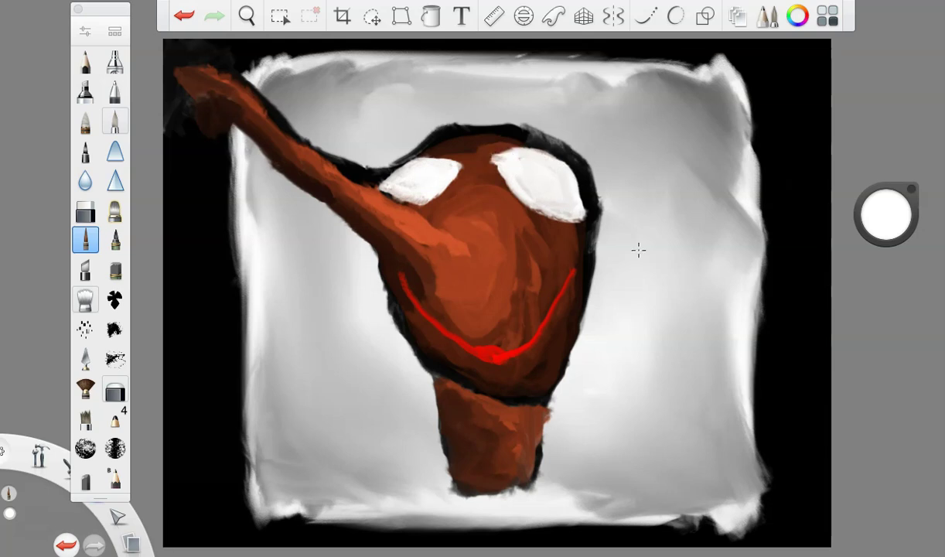
# Choose bright blue, set the brush size to 27.3, and paint an oval iris in each eye.
pyautogui.click(888, 213)
pyautogui.click(885, 252)
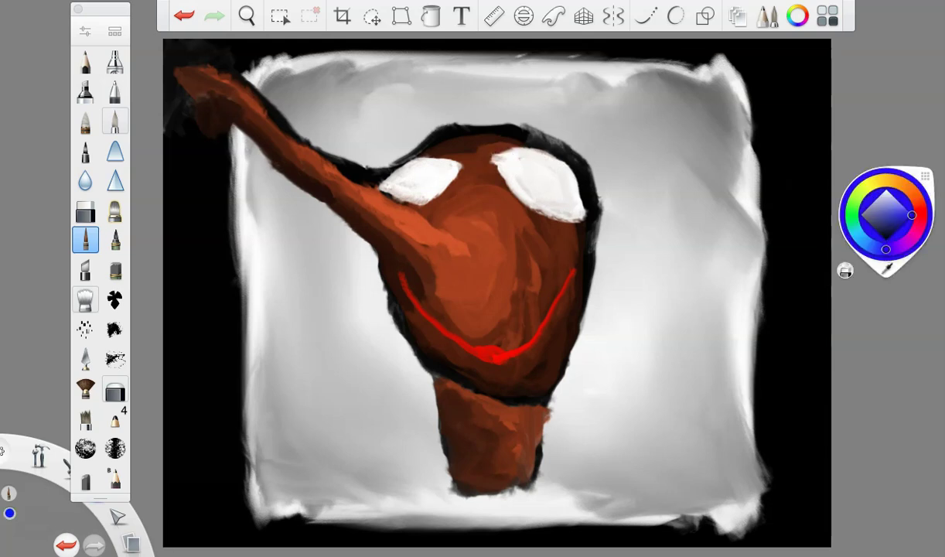
pyautogui.click(85, 31)
pyautogui.moveTo(192, 256); pyautogui.dragTo(203, 261)
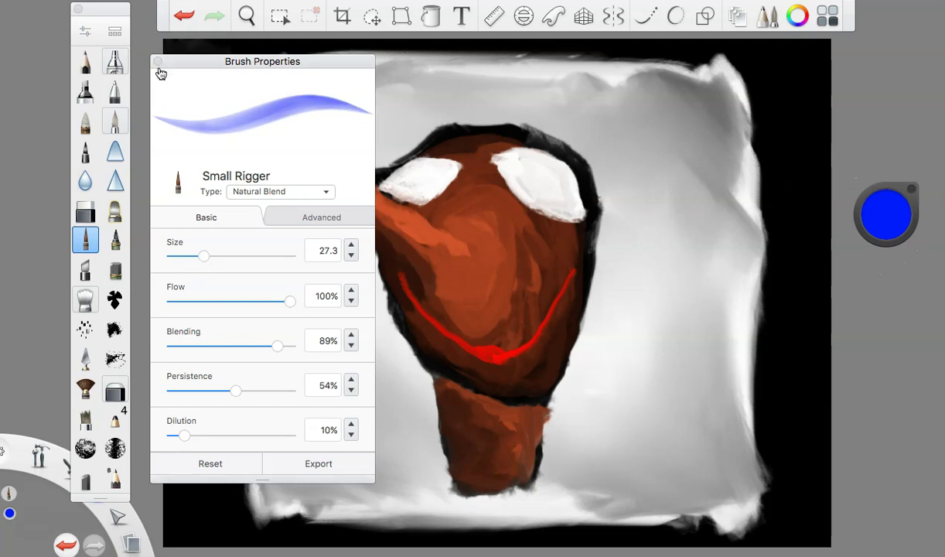
pyautogui.click(158, 62)
pyautogui.moveTo(414, 170)
pyautogui.mouseDown()
pyautogui.moveTo(410, 178)
pyautogui.moveTo(418, 176)
pyautogui.mouseUp()
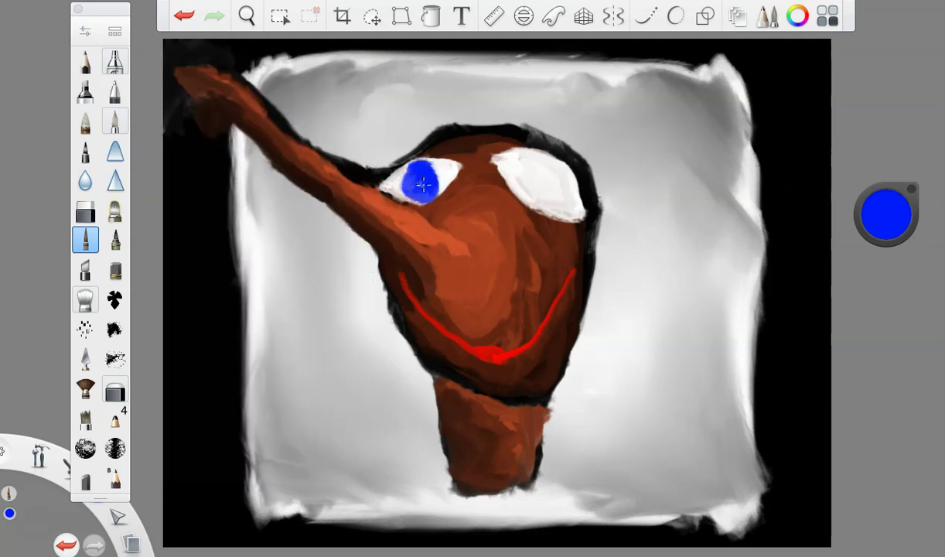
pyautogui.moveTo(552, 174)
pyautogui.mouseDown()
pyautogui.moveTo(522, 182)
pyautogui.moveTo(524, 175)
pyautogui.moveTo(514, 191)
pyautogui.mouseUp()
# Darken the centre of both irises with navy blue and a still deeper navy.
pyautogui.moveTo(889, 228); pyautogui.dragTo(850, 340)
pyautogui.moveTo(559, 181)
pyautogui.mouseDown()
pyautogui.moveTo(522, 176)
pyautogui.moveTo(548, 182)
pyautogui.mouseUp()
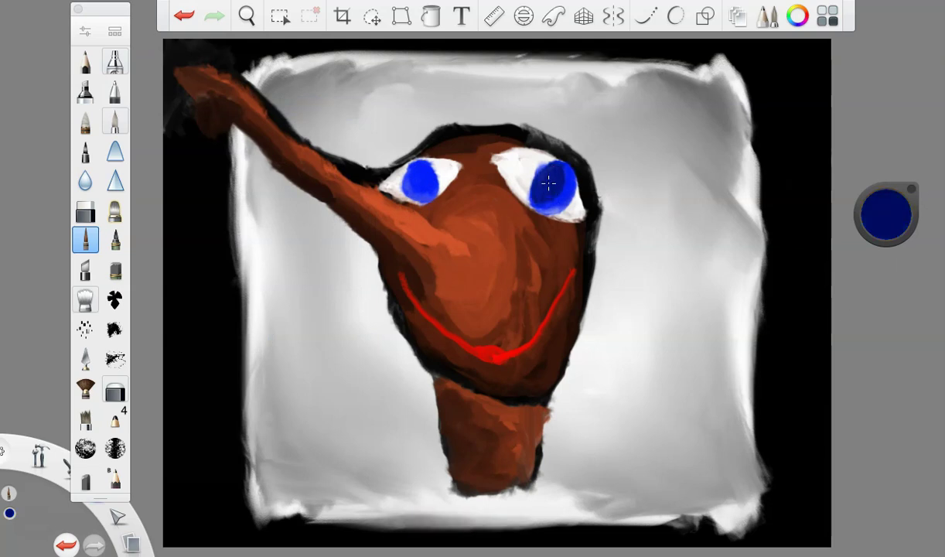
pyautogui.moveTo(409, 181); pyautogui.dragTo(419, 186)
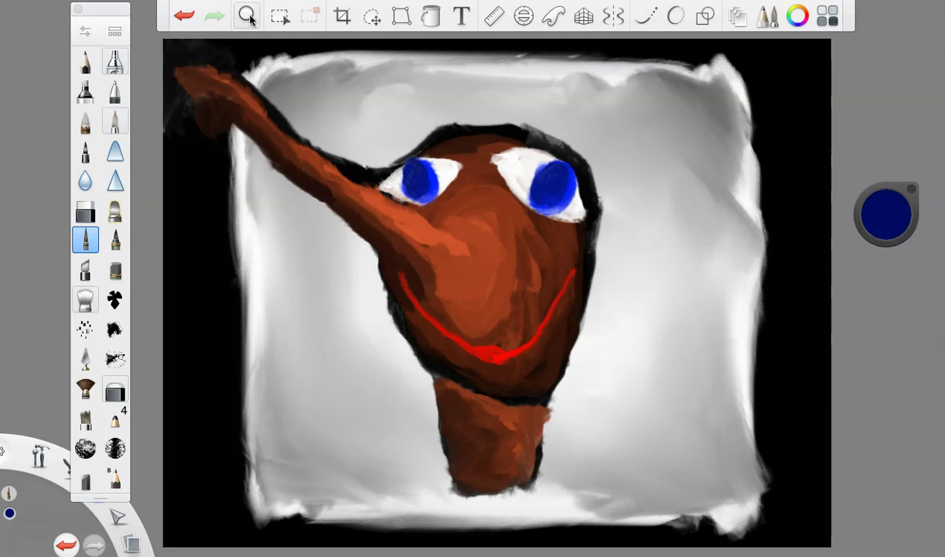
pyautogui.moveTo(889, 217); pyautogui.dragTo(890, 261)
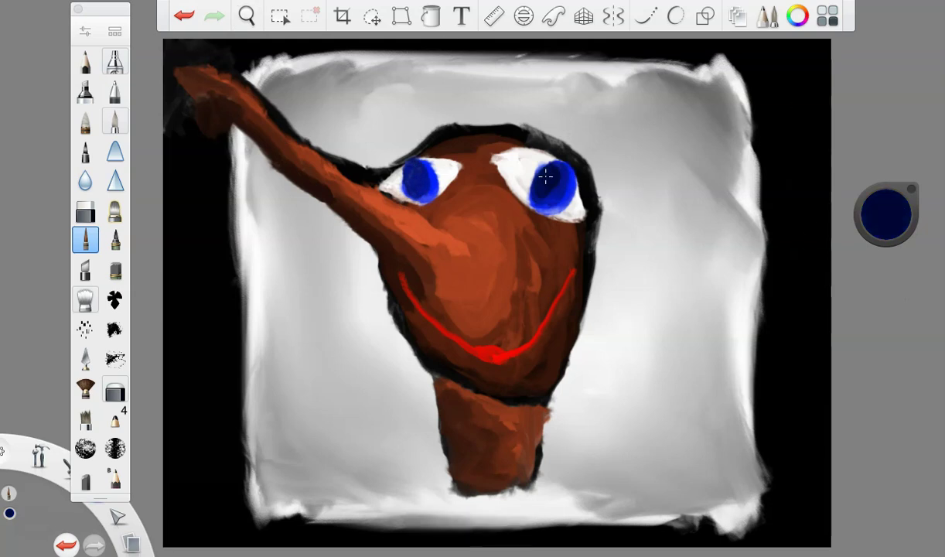
# Add a small pale lavender highlight to each iris with a smaller brush.
pyautogui.moveTo(895, 222); pyautogui.dragTo(891, 35)
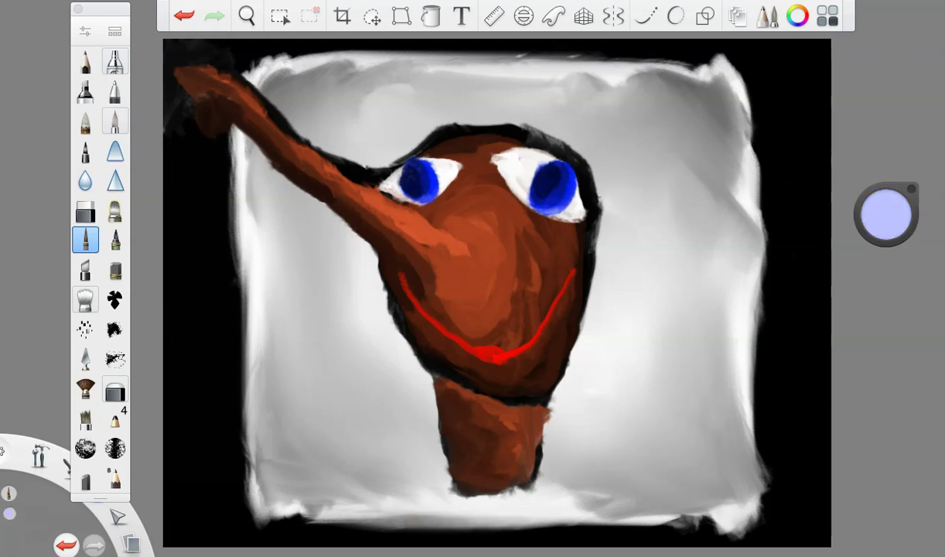
pyautogui.click(85, 31)
pyautogui.moveTo(192, 256); pyautogui.dragTo(190, 256)
pyautogui.click(158, 62)
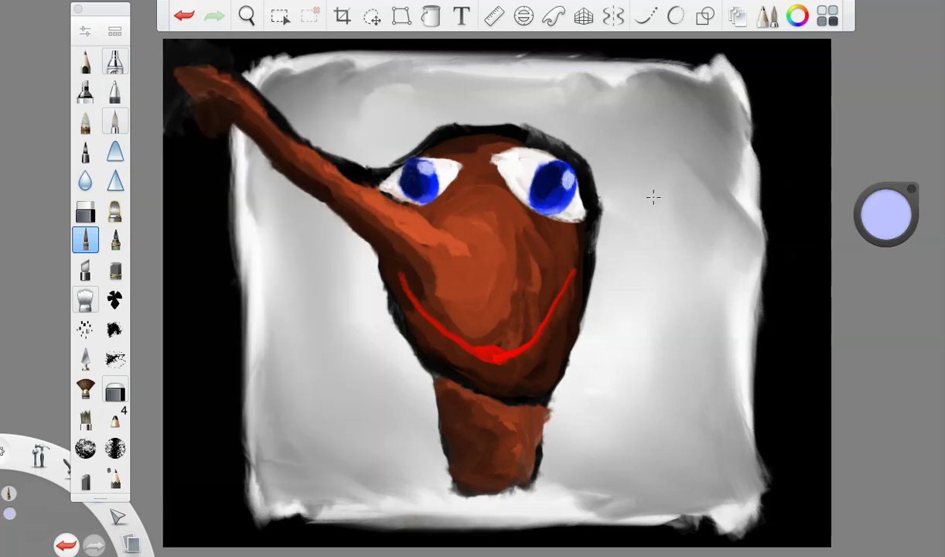
# Choose red, reduce the brush size, and paint thin lines from the mouth's centre up both cheeks and down the neck.
pyautogui.click(889, 216)
pyautogui.click(922, 215)
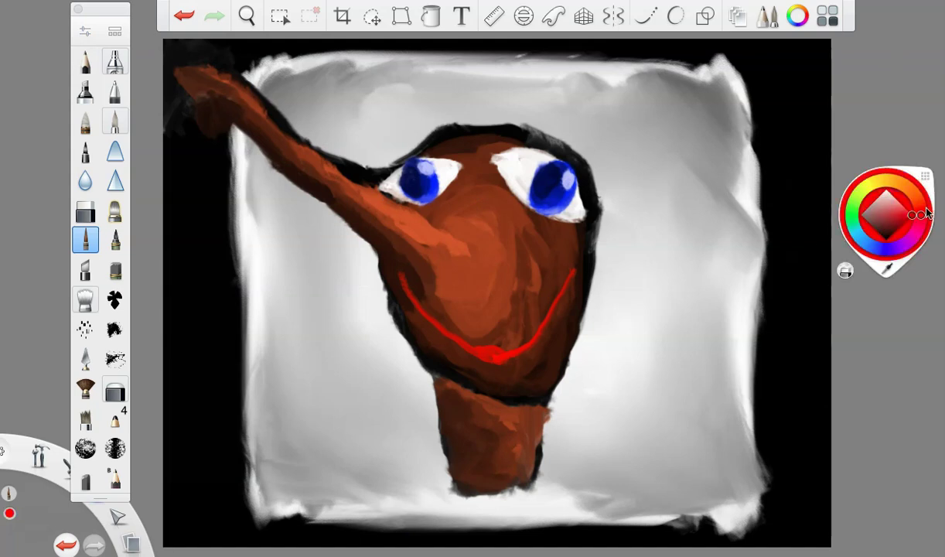
pyautogui.click(81, 32)
pyautogui.moveTo(188, 255); pyautogui.dragTo(182, 256)
pyautogui.click(158, 61)
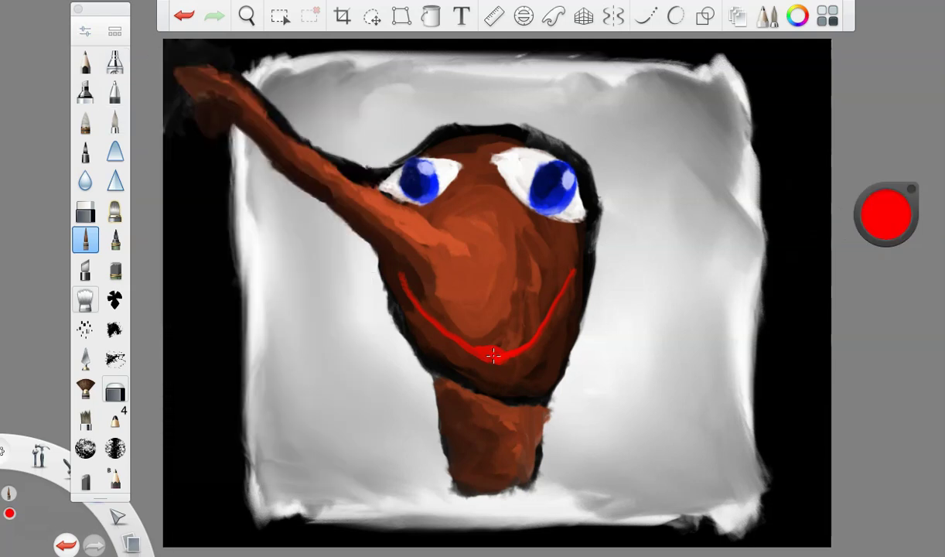
pyautogui.moveTo(473, 349); pyautogui.dragTo(416, 266)
pyautogui.moveTo(495, 354); pyautogui.dragTo(585, 239)
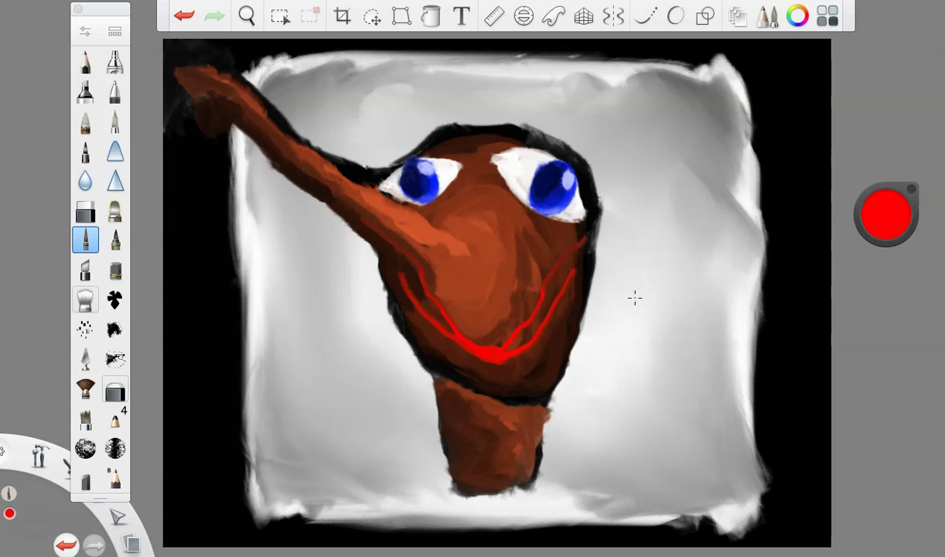
pyautogui.moveTo(492, 354)
pyautogui.mouseDown()
pyautogui.moveTo(501, 499)
pyautogui.moveTo(461, 399)
pyautogui.moveTo(455, 481)
pyautogui.mouseUp()
# Paint a white spot at the mouth's centre with a wavy white drip running down the neck.
pyautogui.click(865, 220)
pyautogui.moveTo(911, 211); pyautogui.dragTo(895, 186)
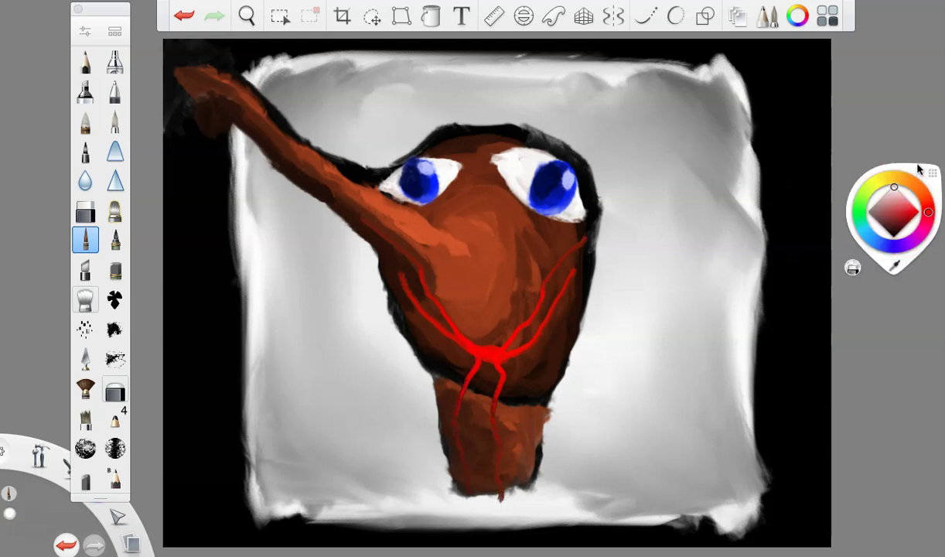
pyautogui.click(890, 116)
pyautogui.moveTo(482, 358)
pyautogui.mouseDown()
pyautogui.moveTo(494, 353)
pyautogui.moveTo(484, 469)
pyautogui.mouseUp()
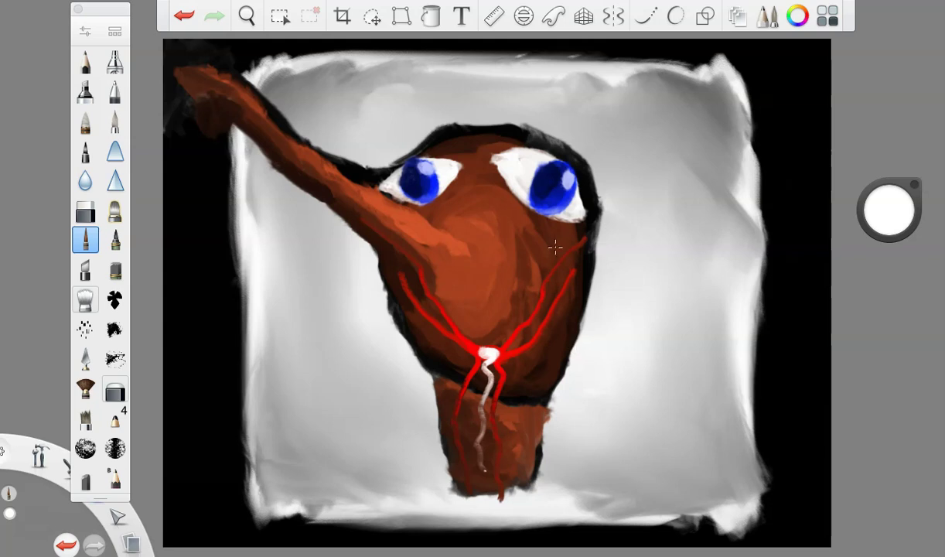
# Choose black and paint a dark pupil and a thin drip running down the face from each eye.
pyautogui.click(891, 209)
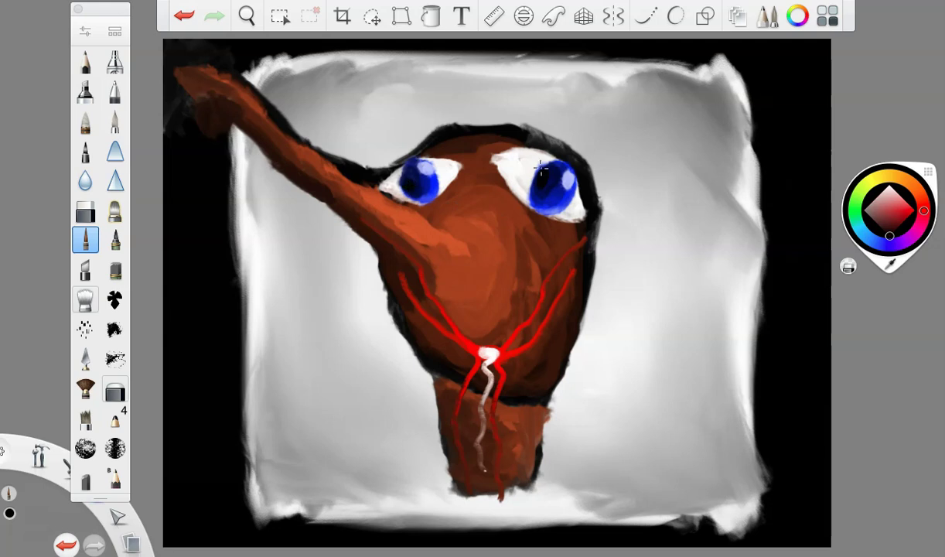
pyautogui.moveTo(531, 184)
pyautogui.mouseDown()
pyautogui.moveTo(512, 191)
pyautogui.moveTo(501, 224)
pyautogui.mouseUp()
pyautogui.moveTo(406, 185); pyautogui.dragTo(439, 233)
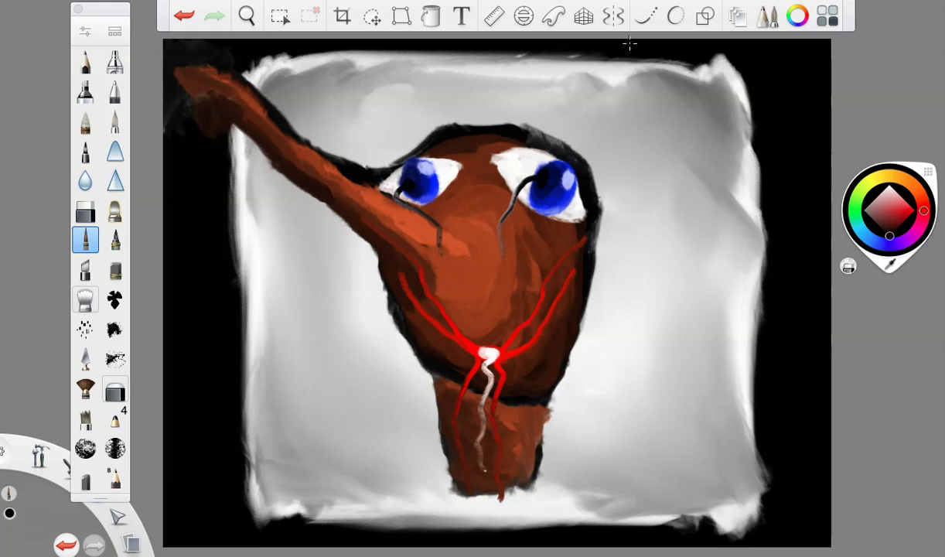
# Draw wavy black lines spreading outward from the neck's base and add jagged dark cracks on the neck.
pyautogui.moveTo(443, 435)
pyautogui.mouseDown()
pyautogui.moveTo(454, 474)
pyautogui.moveTo(435, 511)
pyautogui.moveTo(374, 510)
pyautogui.mouseUp()
pyautogui.moveTo(534, 453)
pyautogui.mouseDown()
pyautogui.moveTo(529, 500)
pyautogui.moveTo(560, 512)
pyautogui.moveTo(619, 508)
pyautogui.mouseUp()
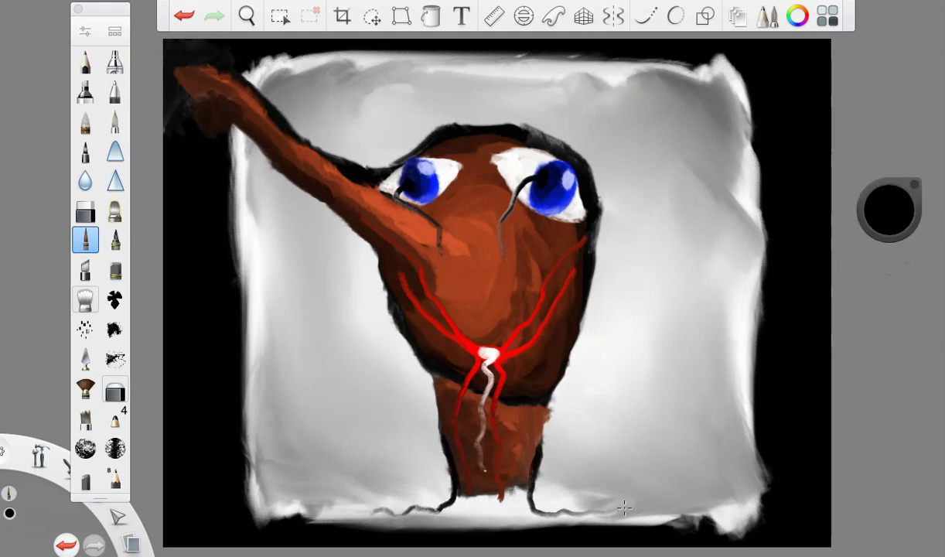
pyautogui.moveTo(525, 487)
pyautogui.mouseDown()
pyautogui.moveTo(458, 493)
pyautogui.moveTo(456, 465)
pyautogui.moveTo(443, 473)
pyautogui.moveTo(422, 406)
pyautogui.moveTo(418, 364)
pyautogui.mouseUp()
pyautogui.moveTo(515, 452)
pyautogui.mouseDown()
pyautogui.moveTo(511, 415)
pyautogui.moveTo(518, 487)
pyautogui.moveTo(531, 455)
pyautogui.moveTo(532, 421)
pyautogui.moveTo(479, 495)
pyautogui.moveTo(469, 411)
pyautogui.mouseUp()
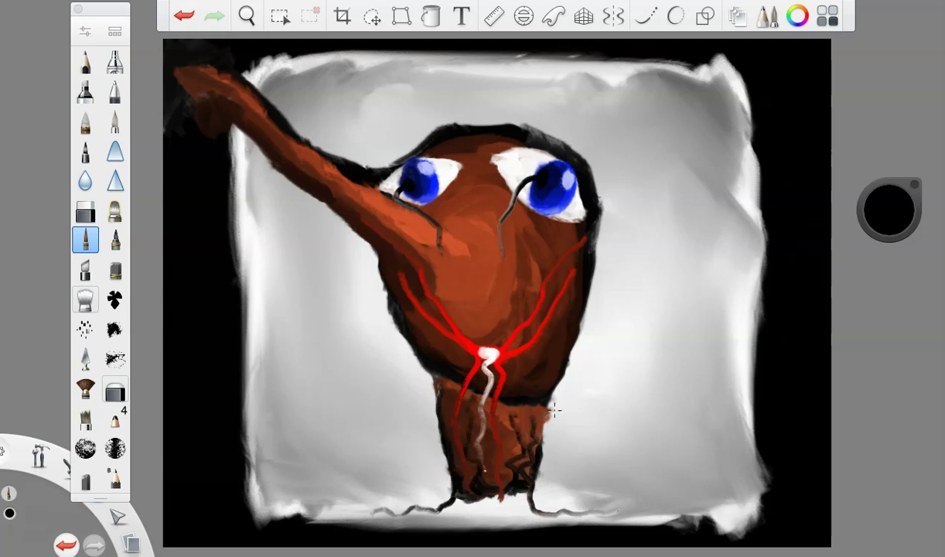
# Lengthen the black drips from both eyes toward the mouth, and brighten the iris highlights with very pale lavender.
pyautogui.moveTo(539, 177)
pyautogui.mouseDown()
pyautogui.moveTo(516, 188)
pyautogui.moveTo(499, 229)
pyautogui.moveTo(494, 317)
pyautogui.mouseUp()
pyautogui.moveTo(396, 194)
pyautogui.mouseDown()
pyautogui.moveTo(433, 219)
pyautogui.moveTo(439, 253)
pyautogui.moveTo(464, 313)
pyautogui.mouseUp()
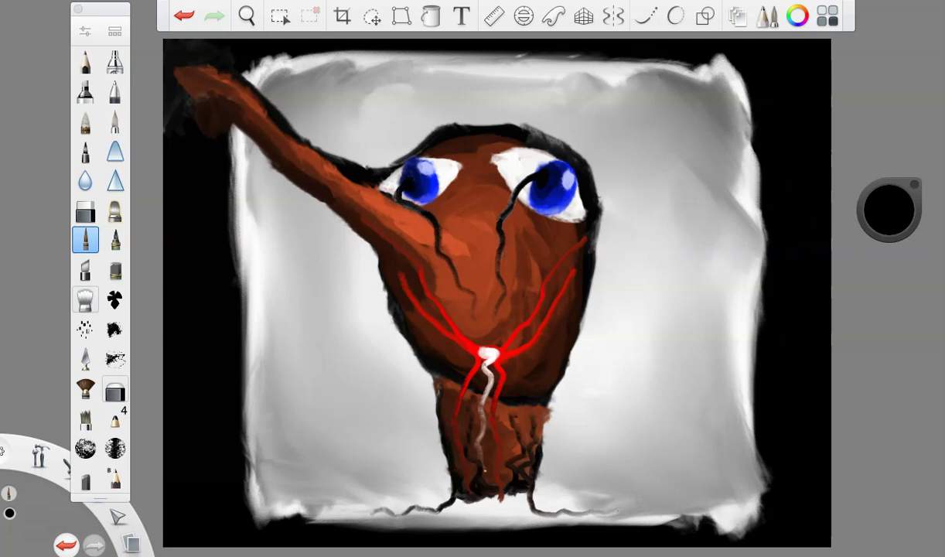
pyautogui.click(900, 221)
pyautogui.click(886, 244)
pyautogui.moveTo(888, 222); pyautogui.dragTo(892, 170)
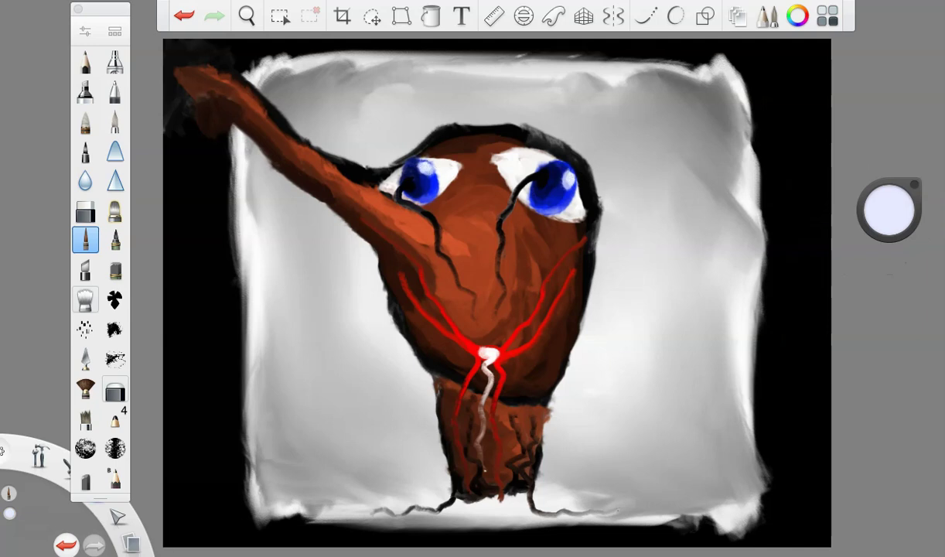
# Sample dark brown from the face, enlarge the brush, and paint a long winding limb from the jaw to the picture's lower-right corner.
pyautogui.keyDown('alt'); pyautogui.click(525, 328); pyautogui.keyUp('alt')
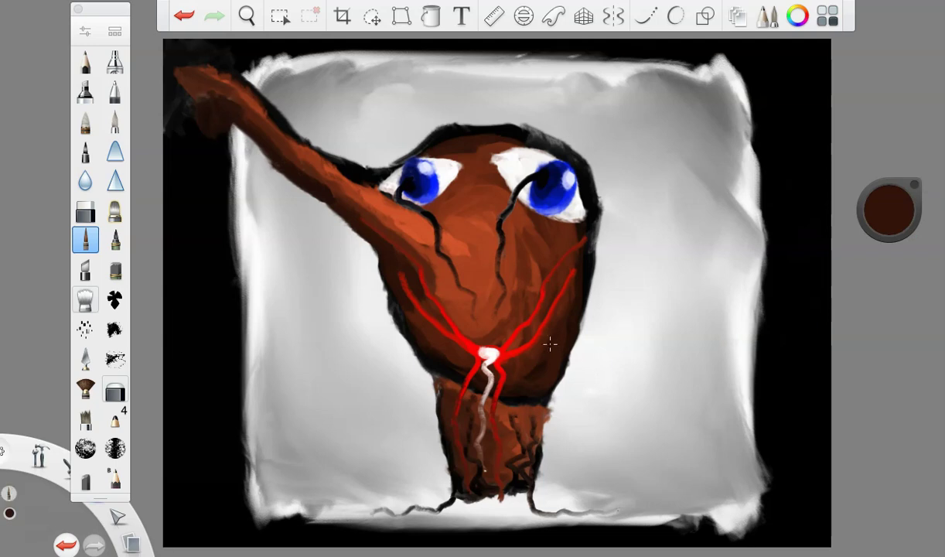
pyautogui.click(87, 32)
pyautogui.moveTo(184, 255); pyautogui.dragTo(197, 255)
pyautogui.click(155, 61)
pyautogui.moveTo(542, 360)
pyautogui.mouseDown()
pyautogui.moveTo(570, 373)
pyautogui.moveTo(618, 426)
pyautogui.moveTo(726, 479)
pyautogui.moveTo(785, 466)
pyautogui.mouseUp()
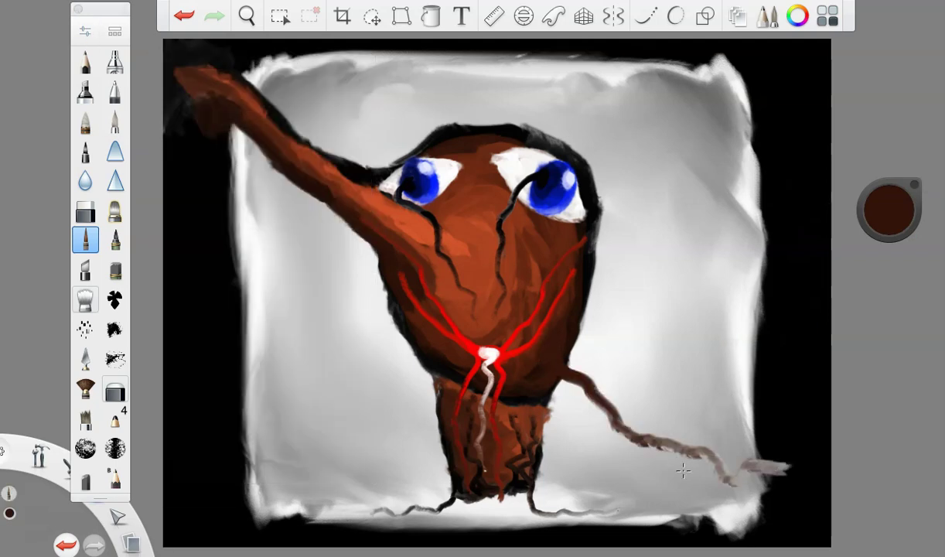
pyautogui.moveTo(547, 375)
pyautogui.mouseDown()
pyautogui.moveTo(640, 440)
pyautogui.moveTo(733, 468)
pyautogui.moveTo(797, 466)
pyautogui.mouseUp()
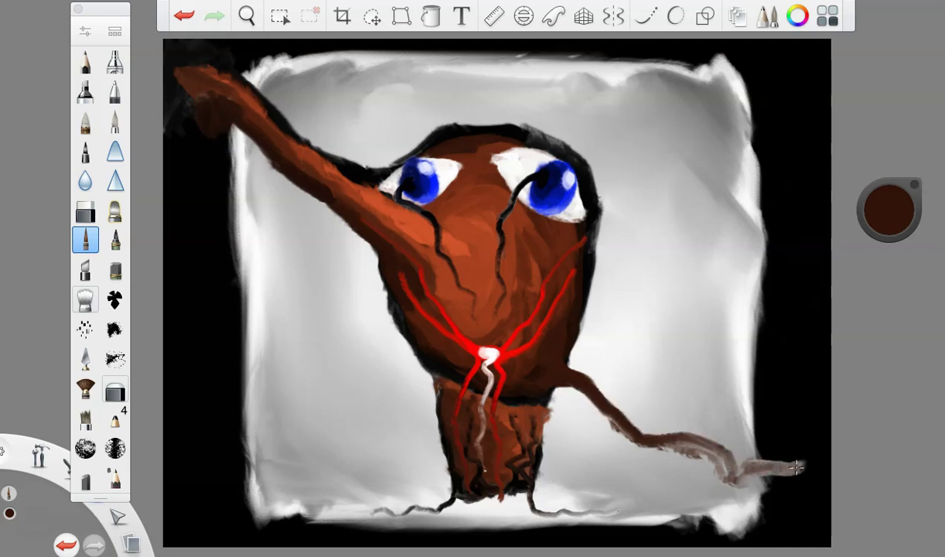
pyautogui.moveTo(544, 344)
pyautogui.mouseDown()
pyautogui.moveTo(571, 336)
pyautogui.moveTo(590, 385)
pyautogui.moveTo(639, 439)
pyautogui.moveTo(796, 449)
pyautogui.mouseUp()
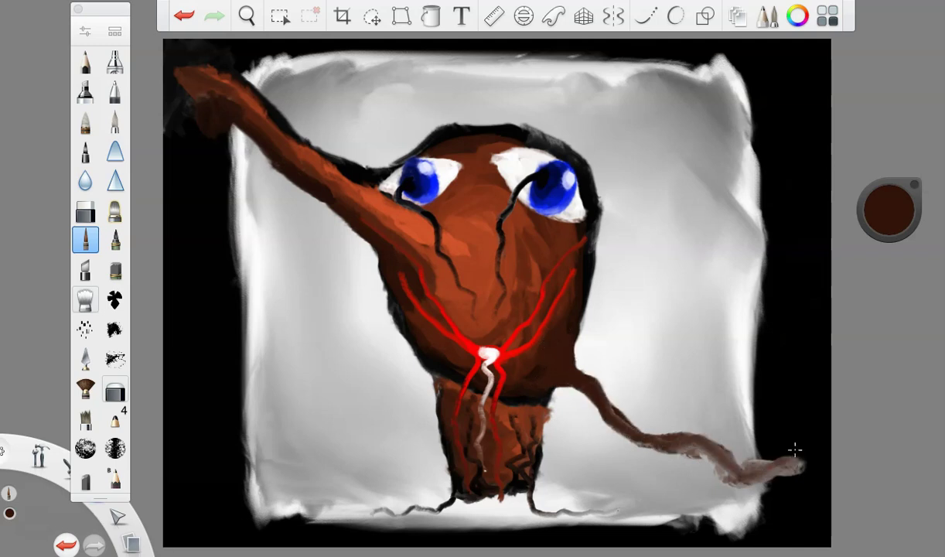
# Shade the long limb with near-black brown and paint reddish brown along its upper side.
pyautogui.moveTo(865, 242)
pyautogui.mouseDown()
pyautogui.moveTo(853, 258)
pyautogui.moveTo(855, 245)
pyautogui.mouseUp()
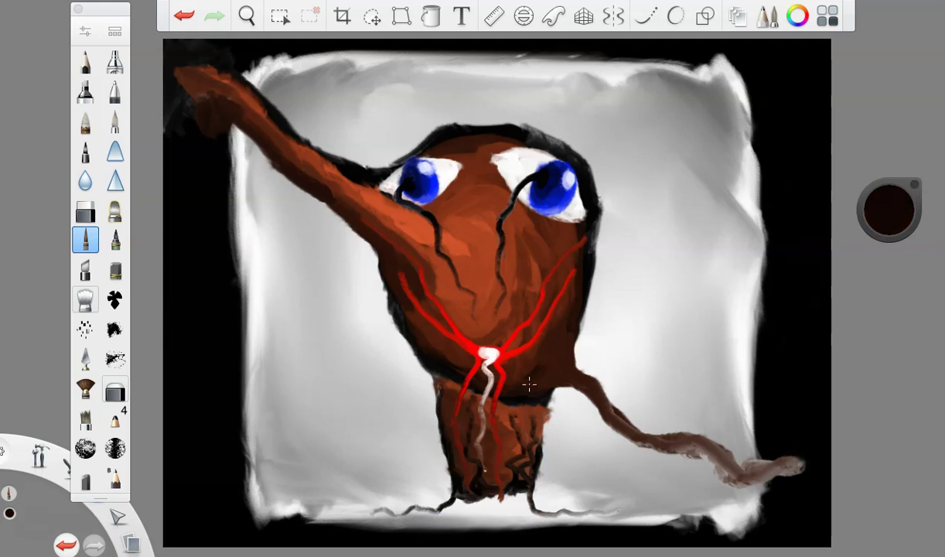
pyautogui.moveTo(527, 353)
pyautogui.mouseDown()
pyautogui.moveTo(592, 414)
pyautogui.moveTo(736, 480)
pyautogui.moveTo(778, 481)
pyautogui.moveTo(723, 464)
pyautogui.mouseUp()
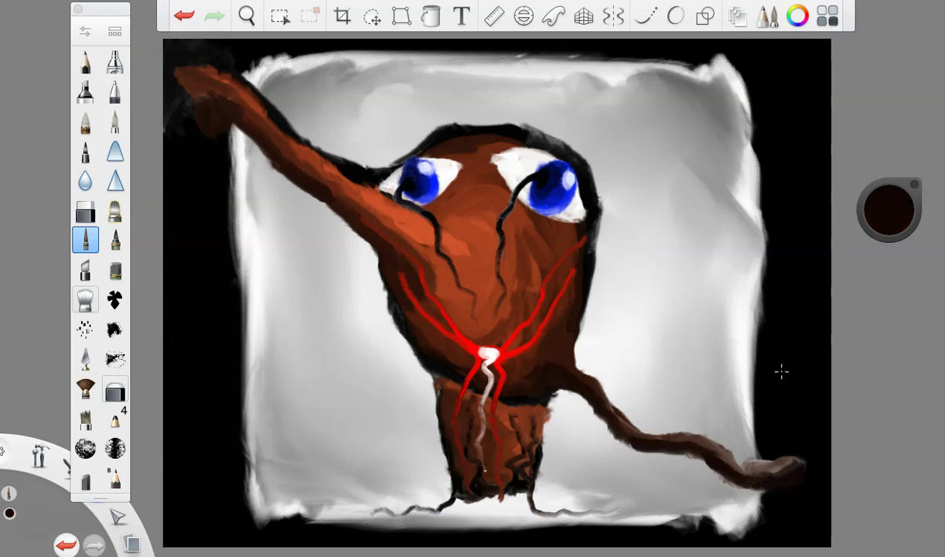
pyautogui.moveTo(897, 224); pyautogui.dragTo(864, 94)
pyautogui.moveTo(567, 350)
pyautogui.mouseDown()
pyautogui.moveTo(561, 367)
pyautogui.moveTo(630, 422)
pyautogui.moveTo(731, 452)
pyautogui.moveTo(762, 447)
pyautogui.mouseUp()
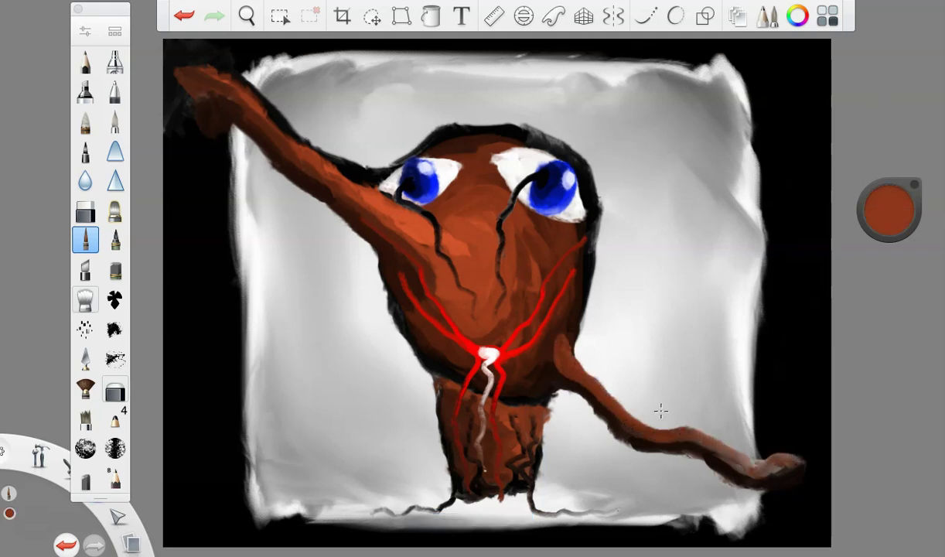
# Blend the limb's base into the jaw and cheek with lighter and darker brown strokes.
pyautogui.moveTo(570, 321); pyautogui.dragTo(549, 375)
pyautogui.moveTo(879, 207); pyautogui.dragTo(879, 269)
pyautogui.moveTo(522, 371)
pyautogui.mouseDown()
pyautogui.moveTo(529, 341)
pyautogui.moveTo(578, 300)
pyautogui.moveTo(585, 308)
pyautogui.mouseUp()
pyautogui.moveTo(877, 221); pyautogui.dragTo(734, 300)
pyautogui.moveTo(586, 287)
pyautogui.mouseDown()
pyautogui.moveTo(572, 362)
pyautogui.moveTo(521, 404)
pyautogui.moveTo(542, 391)
pyautogui.mouseUp()
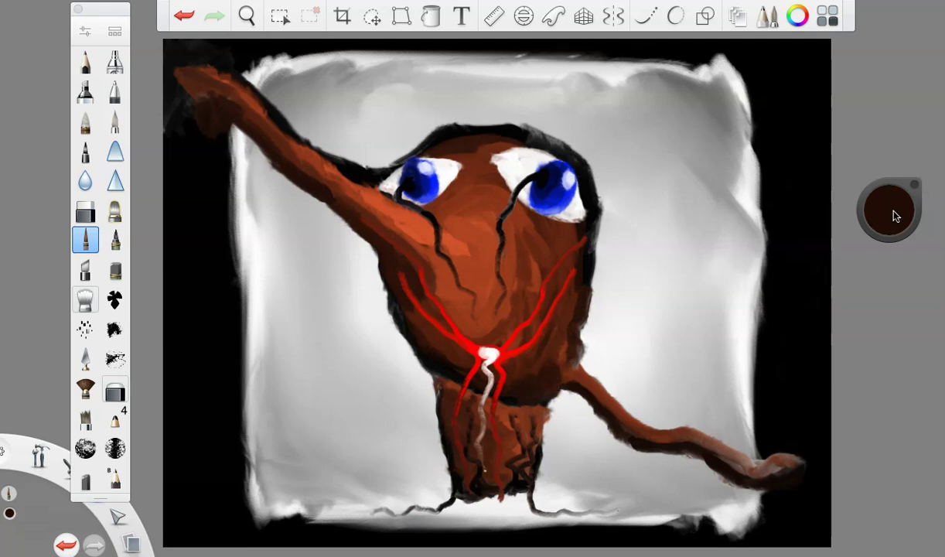
# Deepen the shadow along the limb's underside and tip with very dark brown.
pyautogui.moveTo(801, 479); pyautogui.dragTo(710, 462)
pyautogui.moveTo(890, 203); pyautogui.dragTo(889, 224)
pyautogui.moveTo(791, 469)
pyautogui.mouseDown()
pyautogui.moveTo(737, 481)
pyautogui.moveTo(591, 413)
pyautogui.mouseUp()
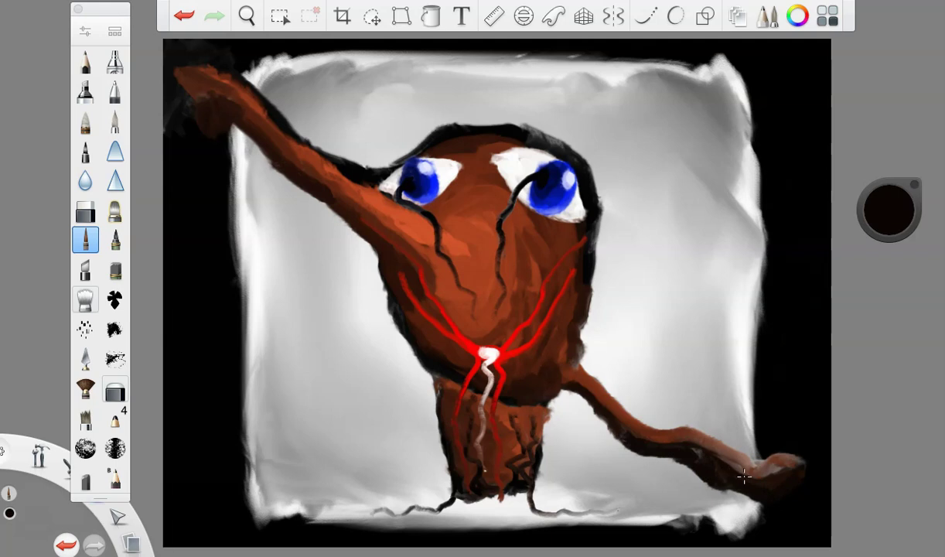
# Choose orange, reduce the brush size, and paint a highlight along the limb's upper edge from the cheek to the tip.
pyautogui.moveTo(884, 174); pyautogui.dragTo(889, 31)
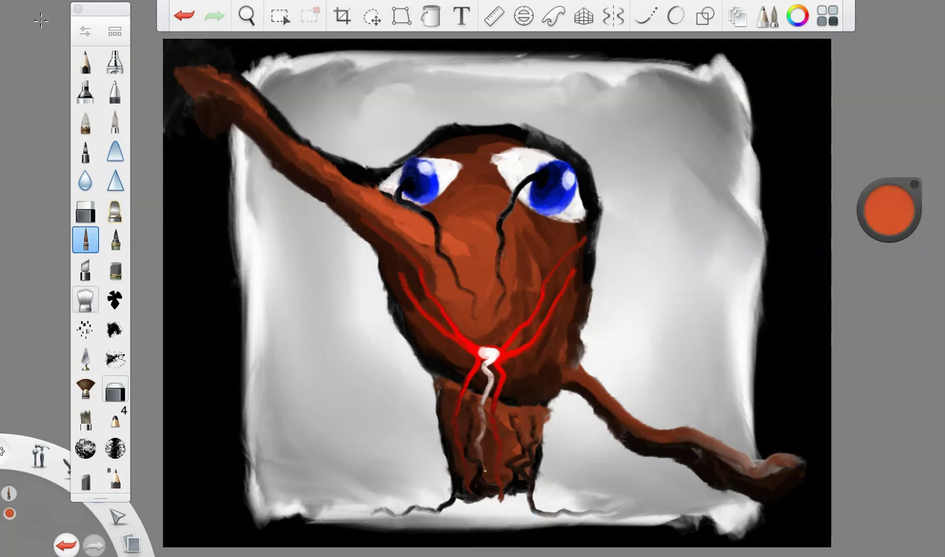
pyautogui.click(85, 31)
pyautogui.moveTo(195, 249); pyautogui.dragTo(184, 250)
pyautogui.click(153, 61)
pyautogui.moveTo(571, 353)
pyautogui.mouseDown()
pyautogui.moveTo(555, 357)
pyautogui.moveTo(608, 398)
pyautogui.moveTo(786, 461)
pyautogui.moveTo(809, 454)
pyautogui.mouseUp()
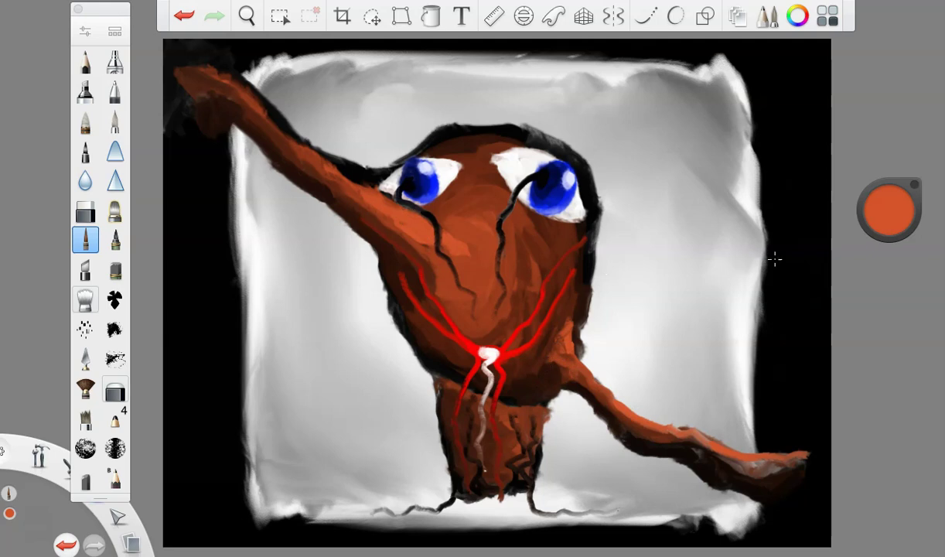
# Choose black, reduce the brush size, and handwrite the word "smile" on the grey background beside the head.
pyautogui.click(878, 224)
pyautogui.click(890, 236)
pyautogui.click(84, 31)
pyautogui.moveTo(185, 261); pyautogui.dragTo(181, 262)
pyautogui.click(157, 61)
pyautogui.moveTo(632, 188)
pyautogui.mouseDown()
pyautogui.moveTo(620, 206)
pyautogui.moveTo(651, 198)
pyautogui.moveTo(653, 207)
pyautogui.moveTo(645, 202)
pyautogui.moveTo(672, 206)
pyautogui.moveTo(688, 194)
pyautogui.moveTo(676, 208)
pyautogui.mouseUp()
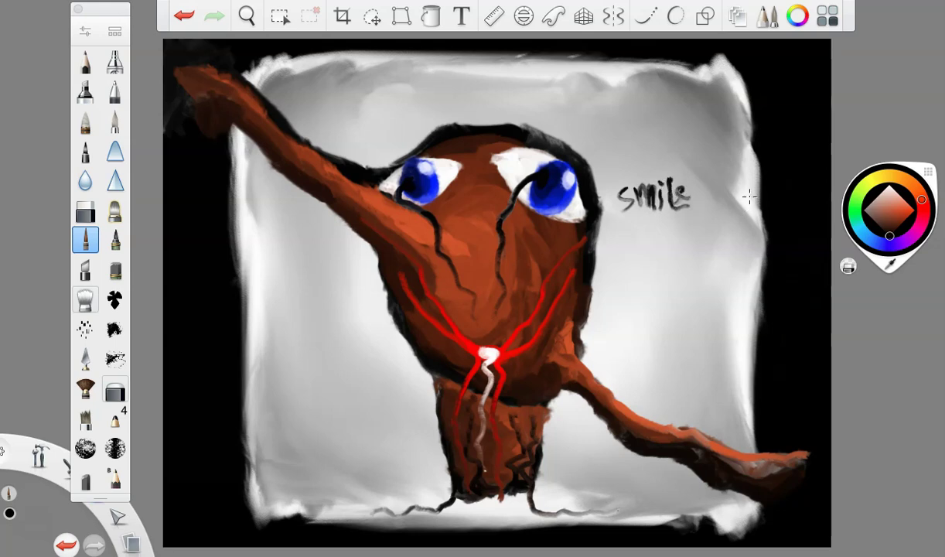
# Switch to the pencil and sign the painting in black near its lower-right corner.
pyautogui.click(85, 60)
pyautogui.moveTo(857, 214); pyautogui.dragTo(897, 327)
pyautogui.moveTo(719, 501)
pyautogui.mouseDown()
pyautogui.moveTo(721, 525)
pyautogui.moveTo(739, 511)
pyautogui.mouseUp()
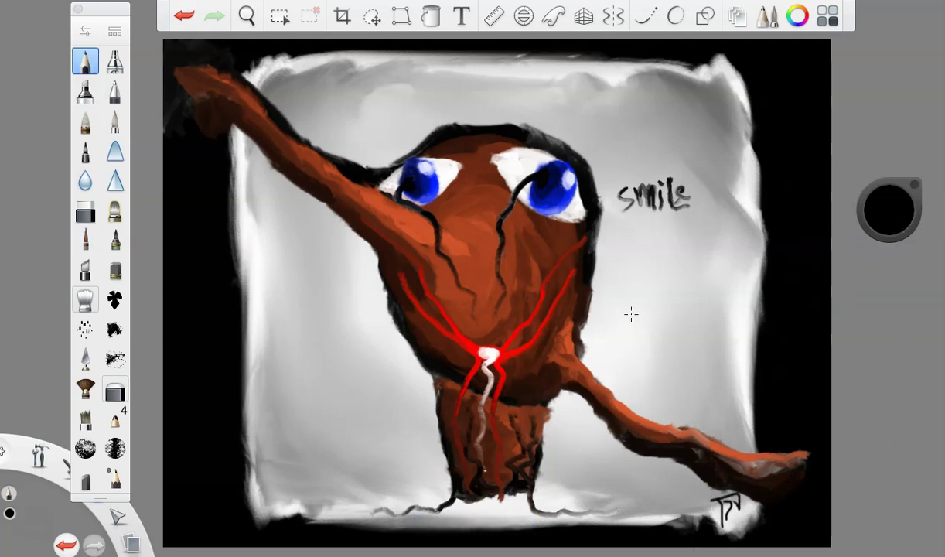